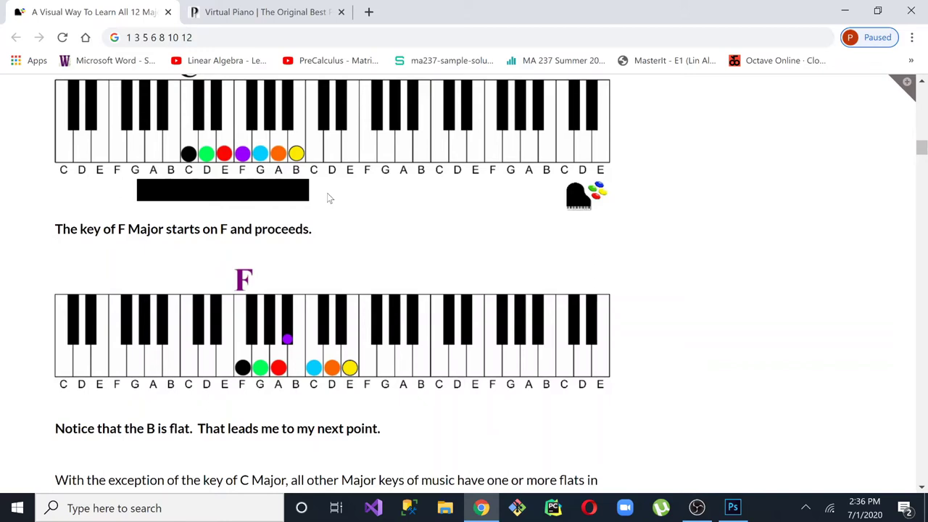
Step: Read on in the music article past the F Major keyboard diagram
scroll(328, 193, "down", 10)
scroll(327, 197, "down", 1)
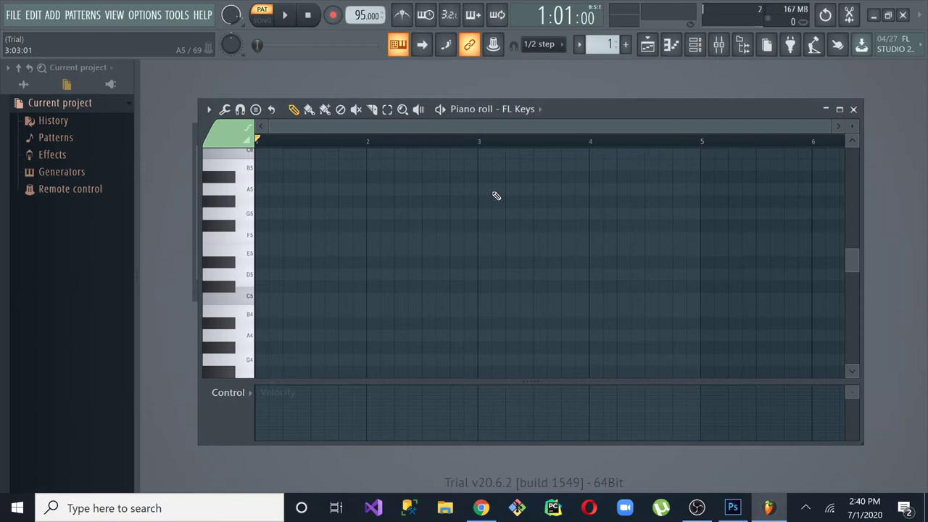
Step: Switch to FL Studio and audition the G5, C5 and F5 keys on the FL Keys piano roll keyboard
left_click(253, 215)
left_click(248, 303)
left_click(253, 240)
Step: Set the piano roll's scale highlighting to root note F with the Major scale
left_click(208, 109)
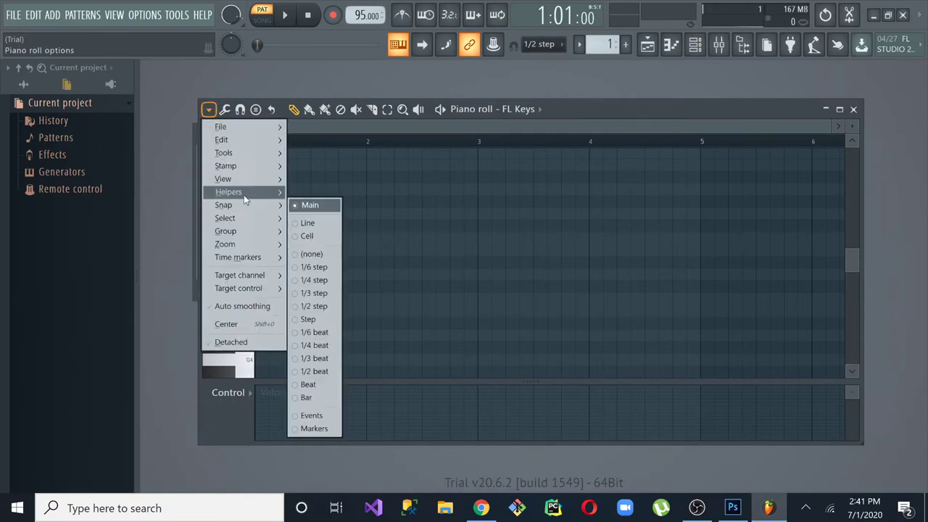
mouse_move(246, 192)
mouse_move(352, 208)
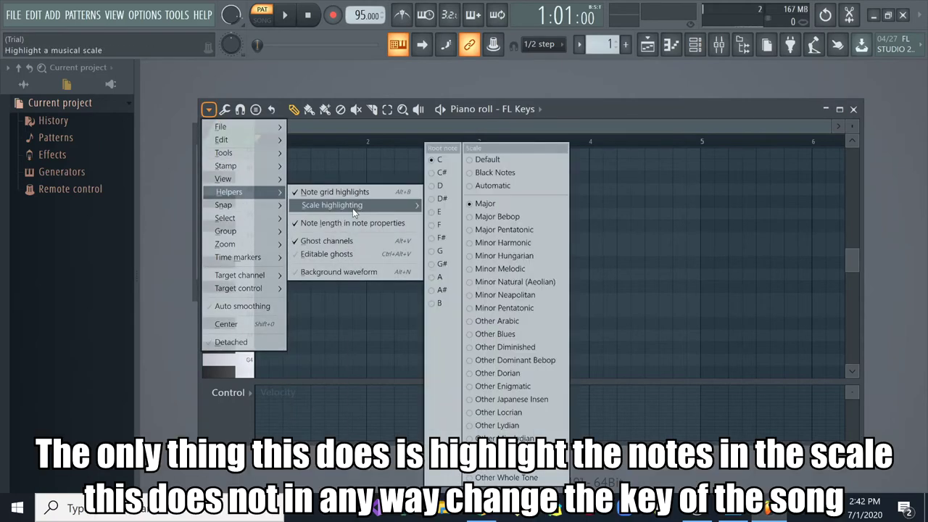
left_click(434, 228)
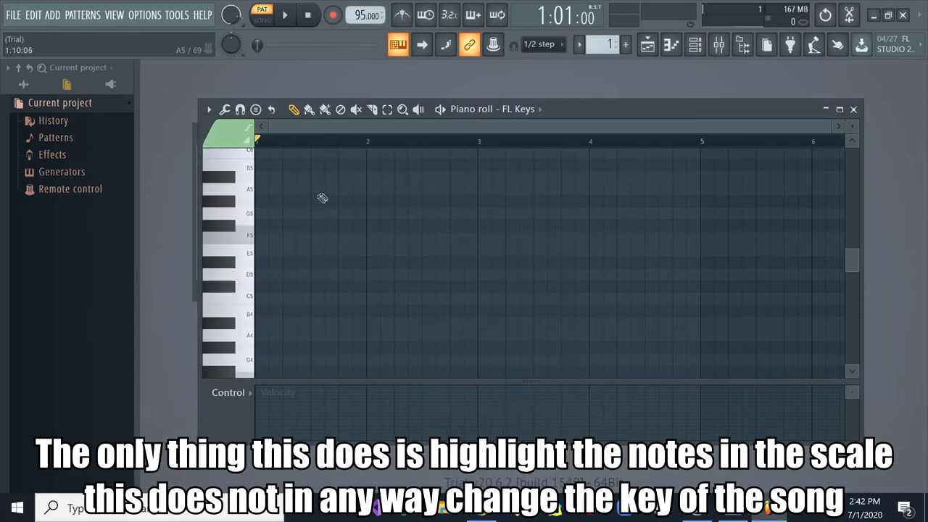
left_click_drag(834, 128, 458, 137)
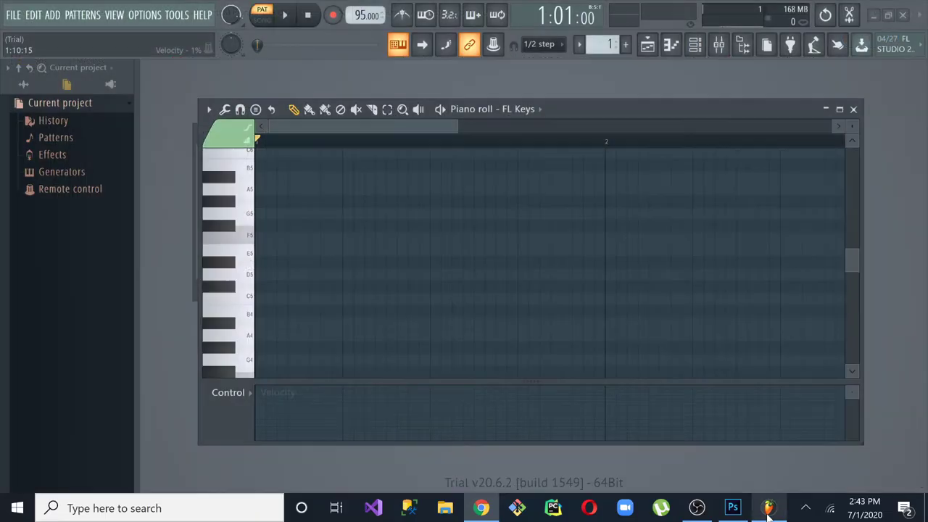
left_click(266, 165)
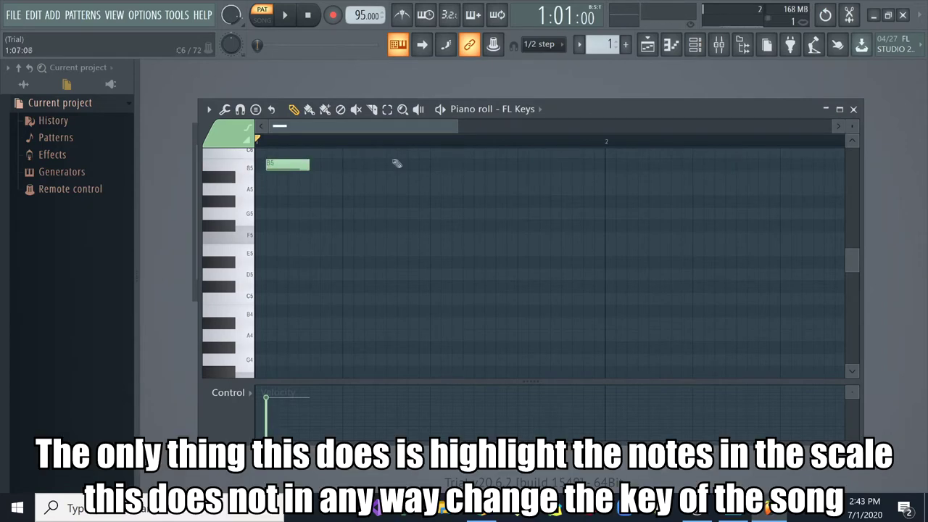
left_click_drag(290, 164, 278, 163)
right_click(292, 168)
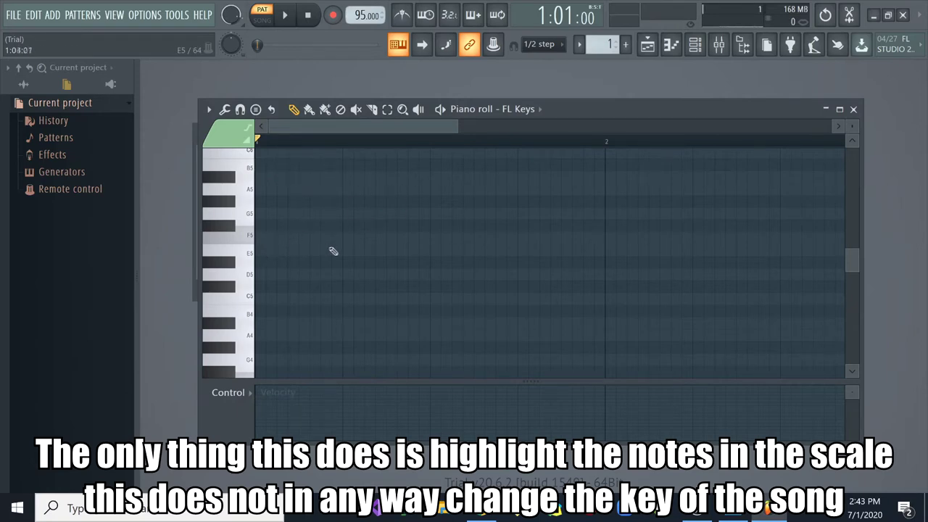
Step: Place consecutive notes E5, F5, G5 and A5 from the start of the pattern, and delete them all
left_click(261, 251)
left_click(303, 237)
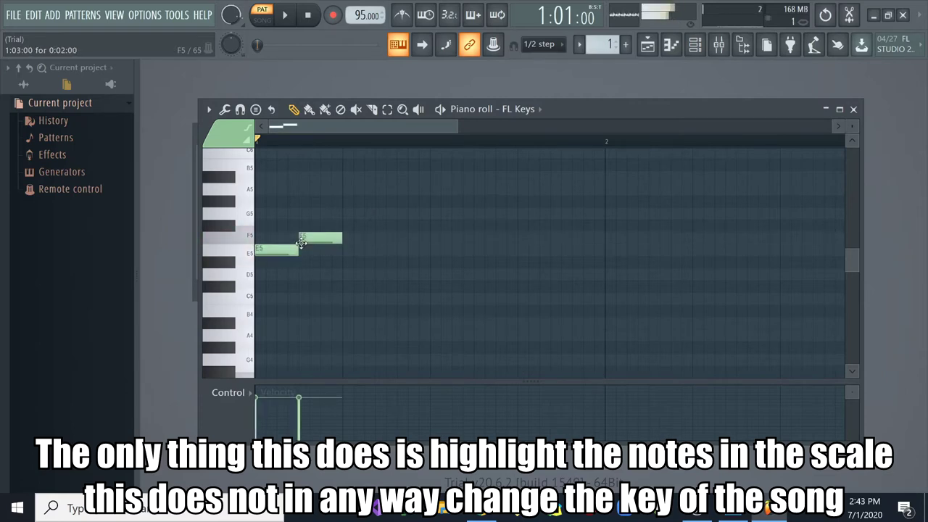
left_click(348, 213)
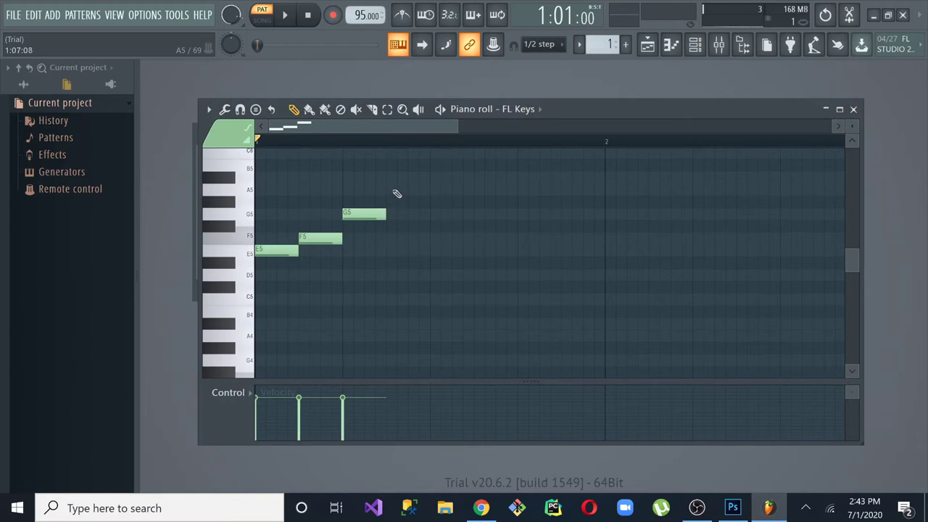
left_click(395, 191)
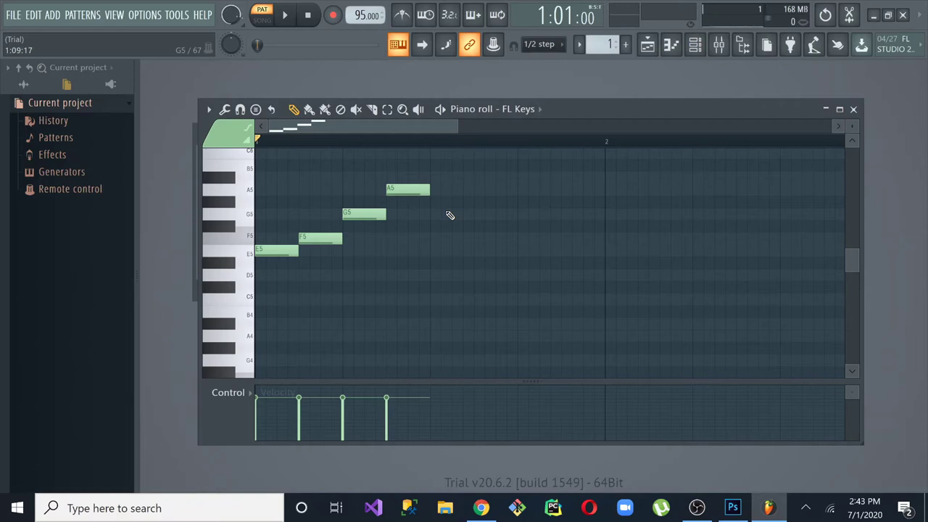
key("ctrl+a")
key("Delete")
Step: Set the scale highlighting root note to C with the Major scale, and audition the G#5 and A#5 keys
left_click(209, 109)
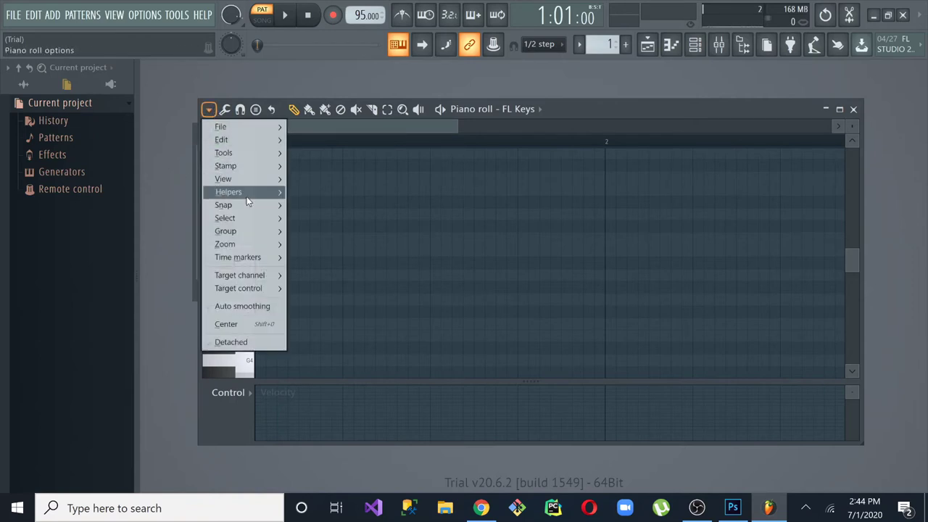
mouse_move(246, 197)
mouse_move(337, 204)
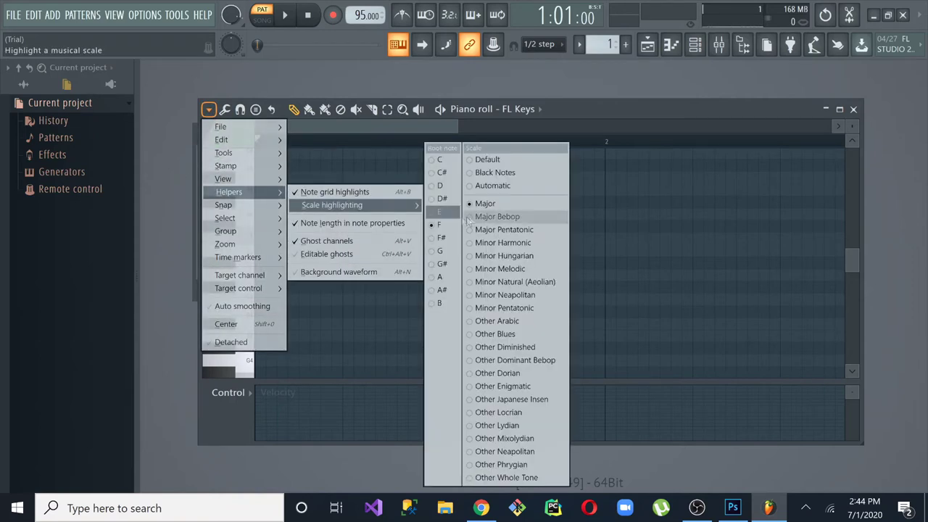
left_click(444, 171)
left_click(232, 202)
left_click(223, 179)
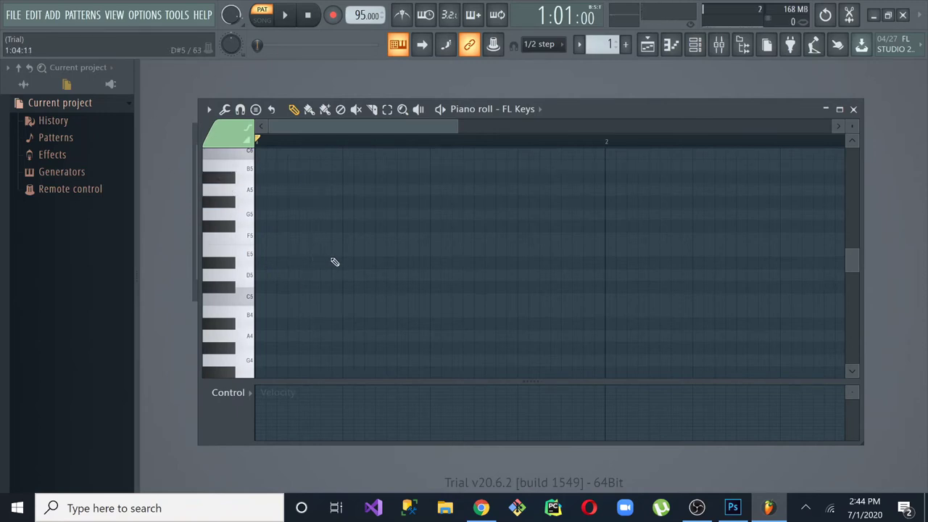
Step: Place a C major chord of C5, E5 and G5 at the start of the pattern and play it back
left_click(261, 300)
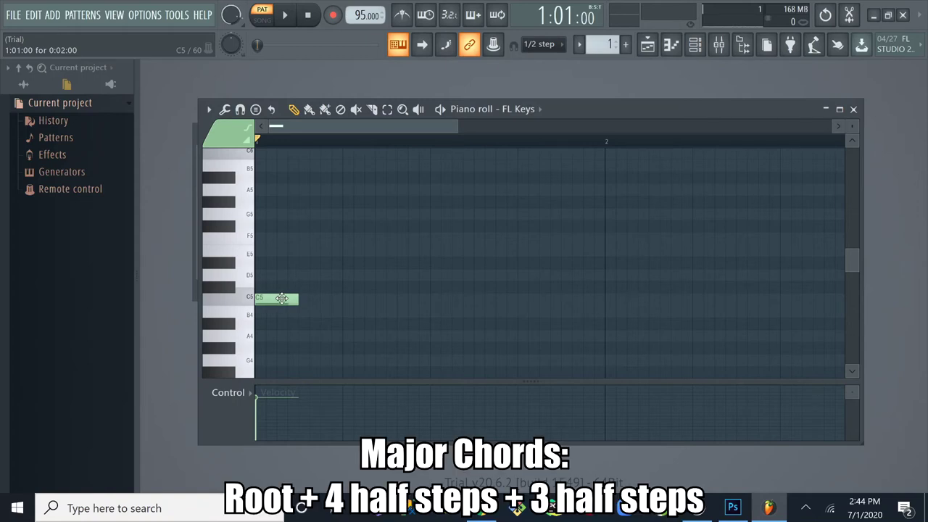
scroll(282, 298, "up", 2)
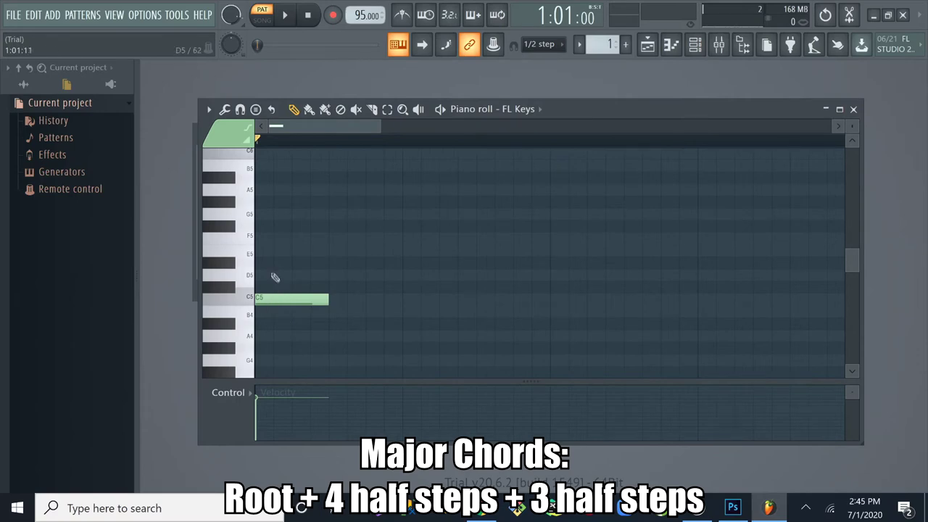
left_click(264, 252)
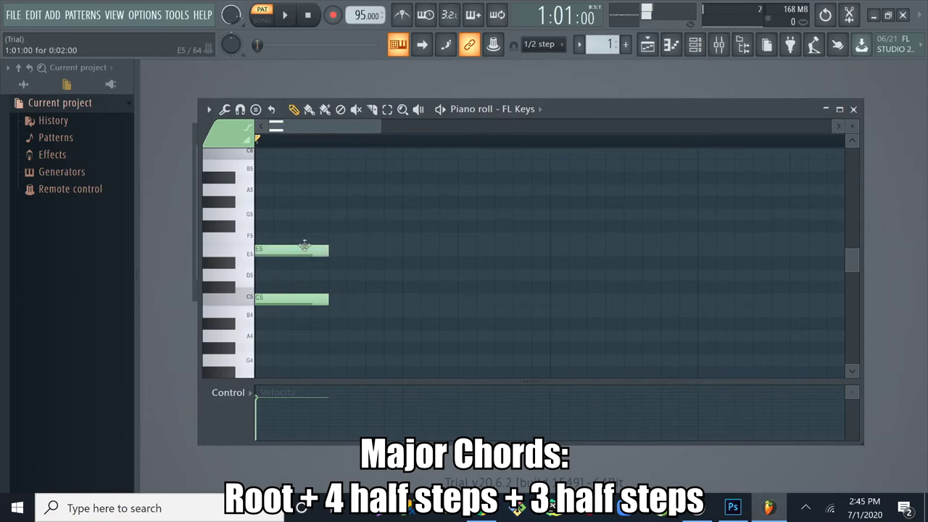
left_click(259, 214)
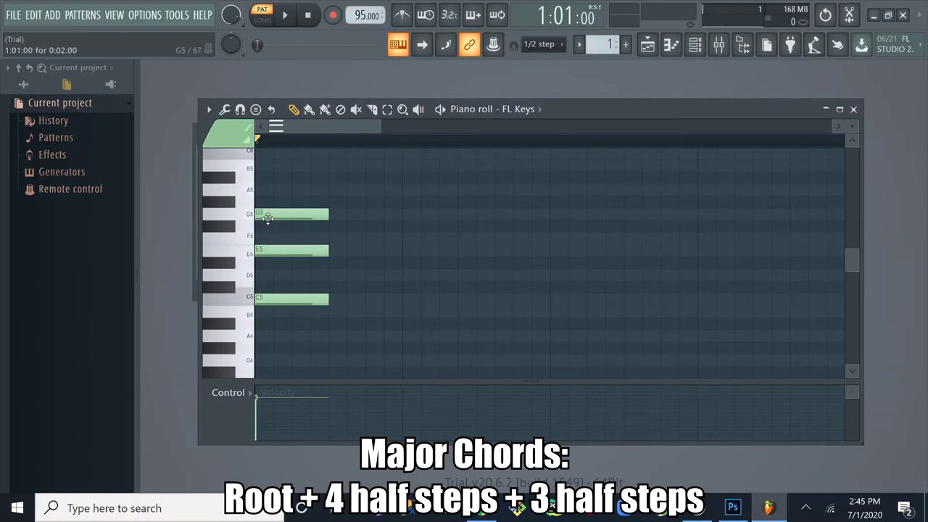
key("space")
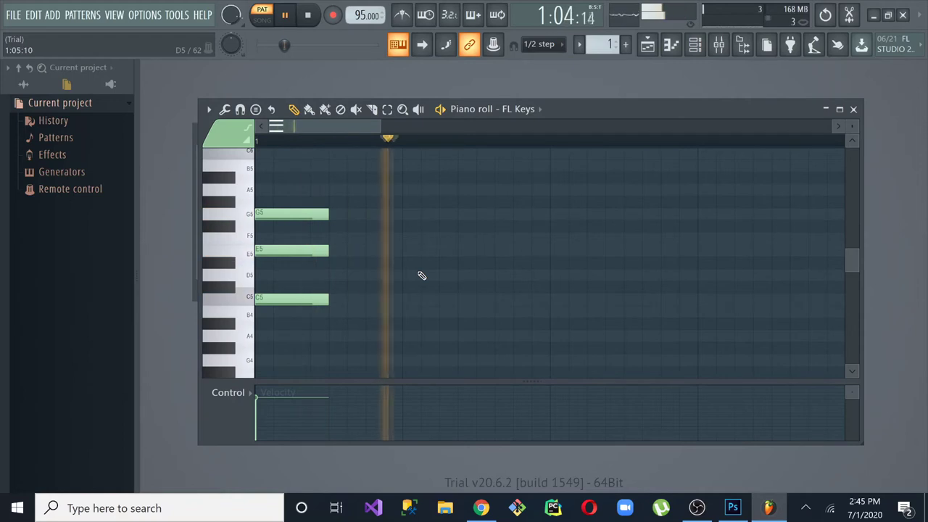
key("space")
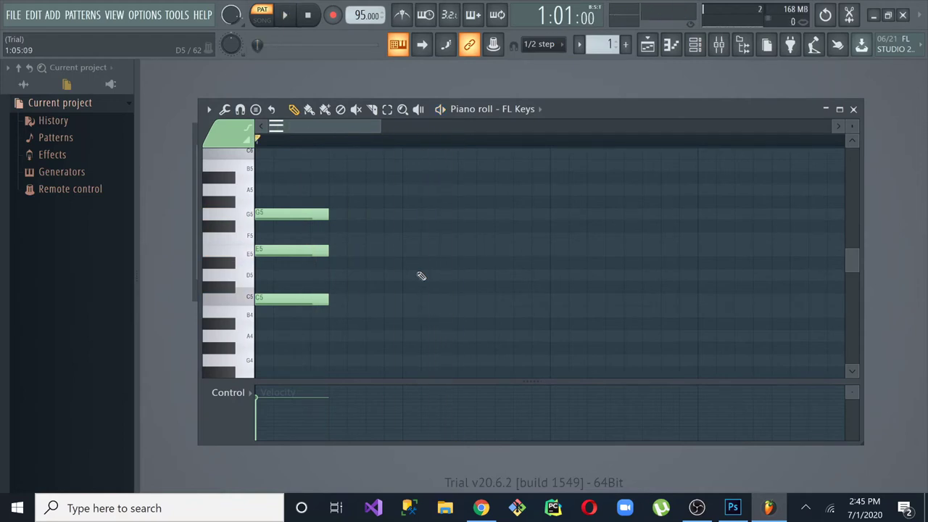
Step: Add a G major chord of G4, B4 and D5 directly after the C major chord and play both back
left_click(333, 361)
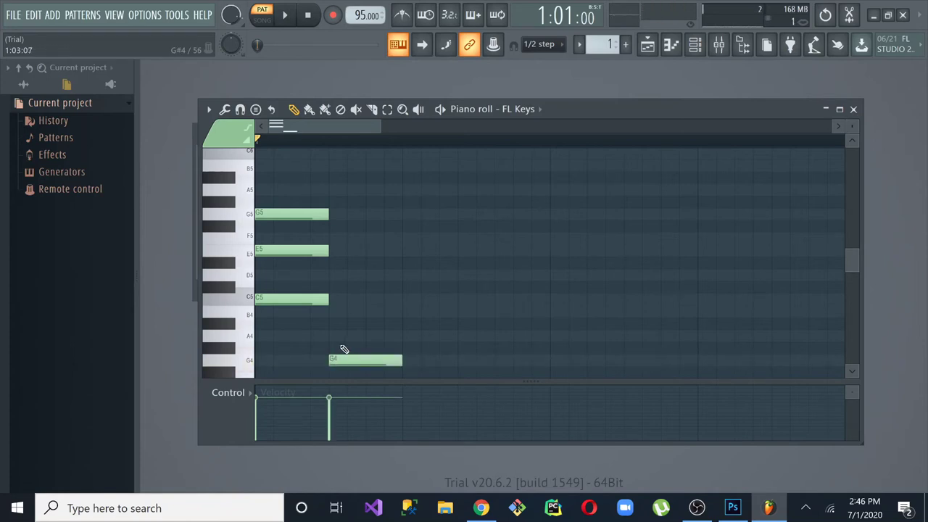
left_click(337, 311)
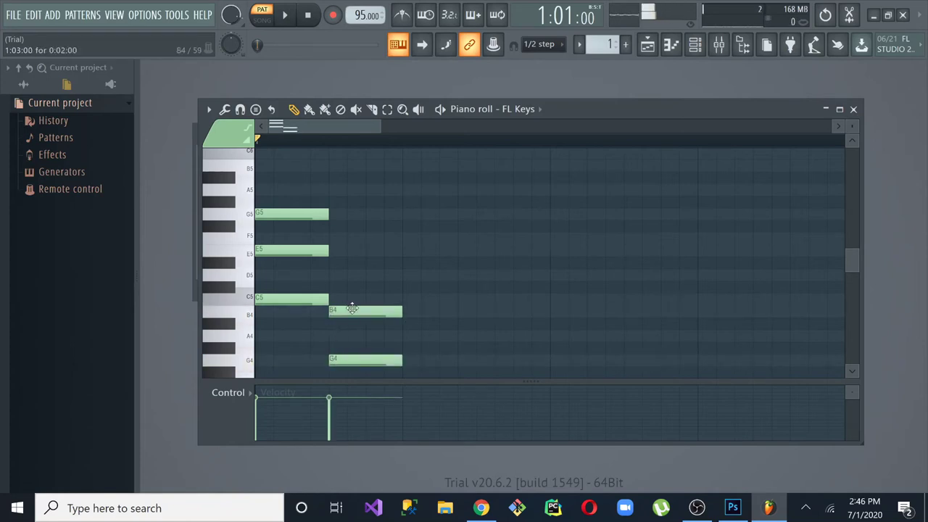
left_click(335, 275)
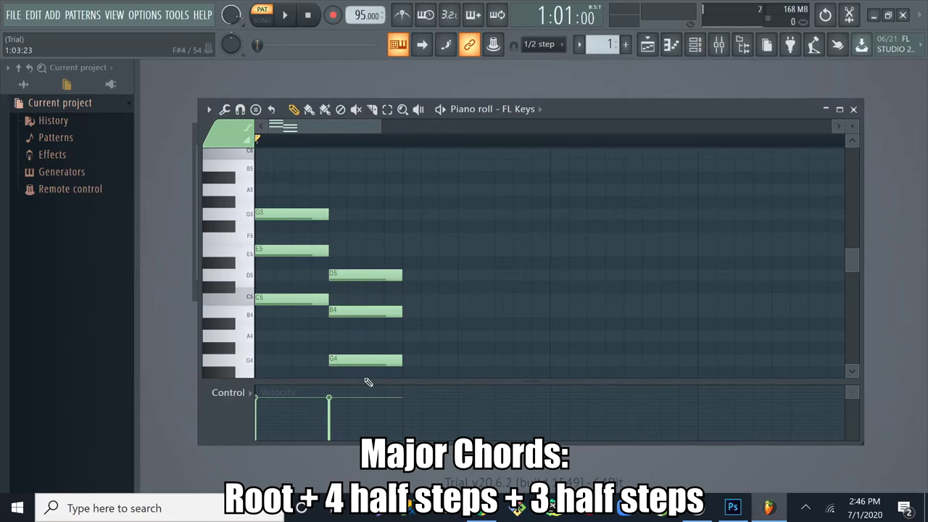
key("space")
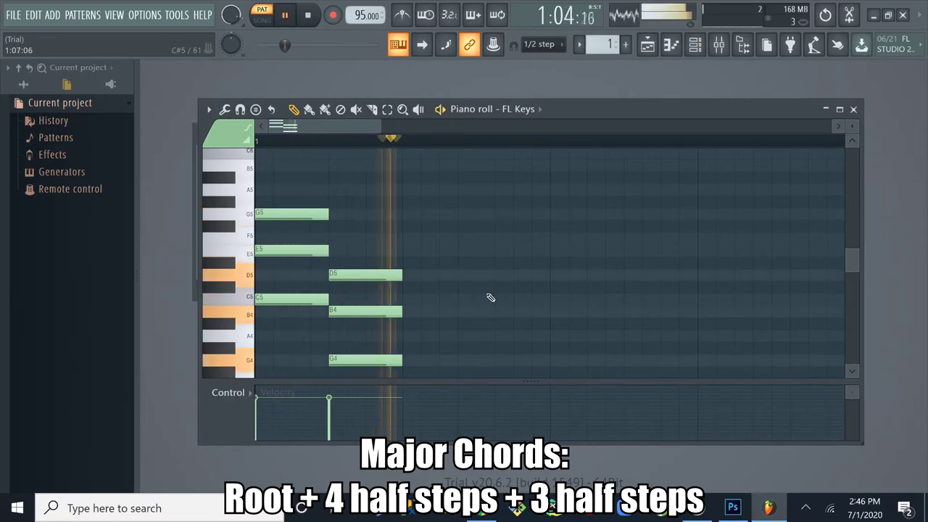
key("space")
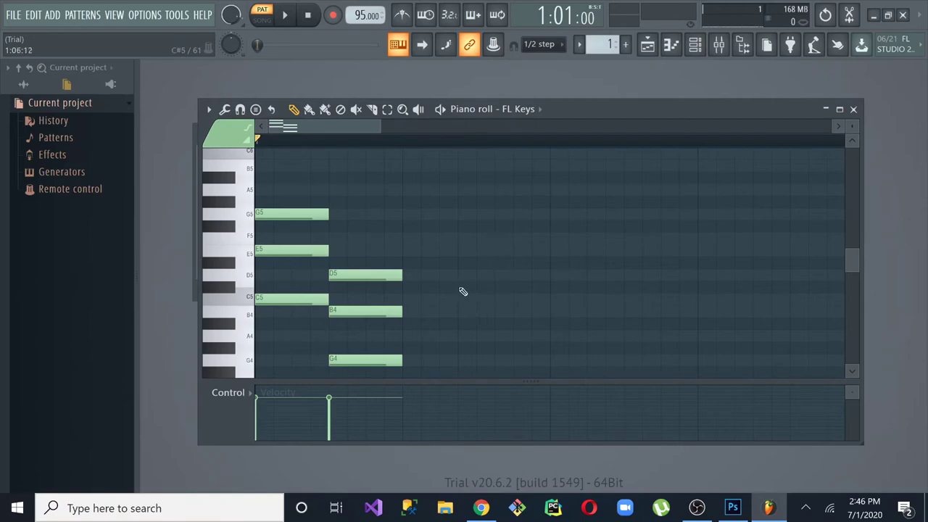
Step: Add a D minor chord of D5, F5 and A5 directly after the G major chord
left_click(411, 279)
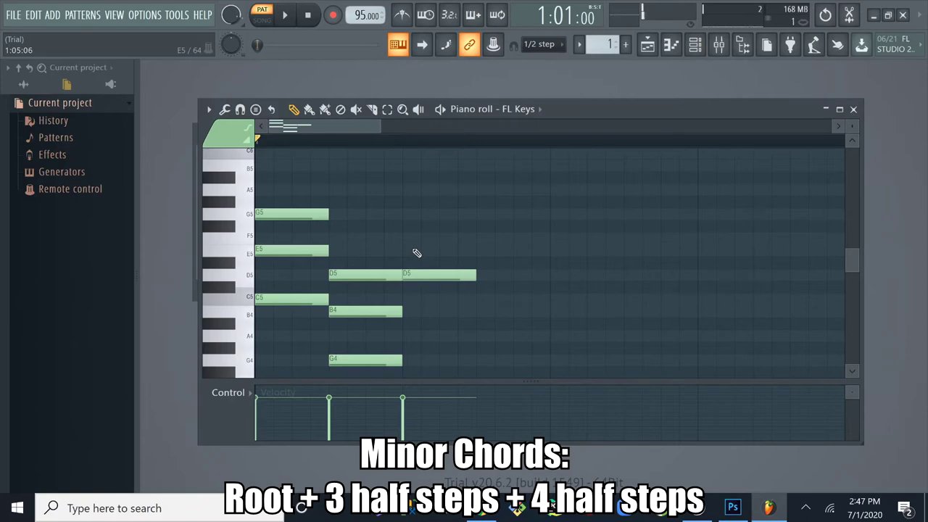
left_click(410, 240)
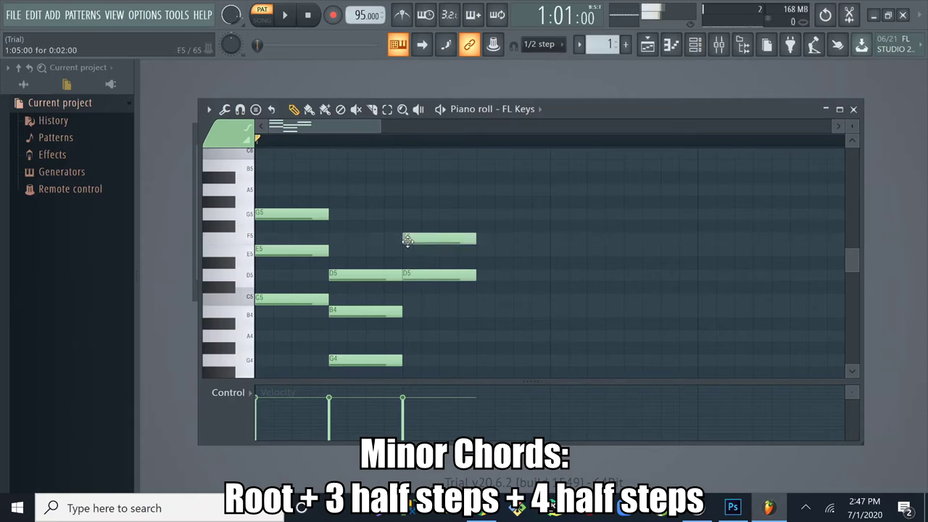
left_click(408, 191)
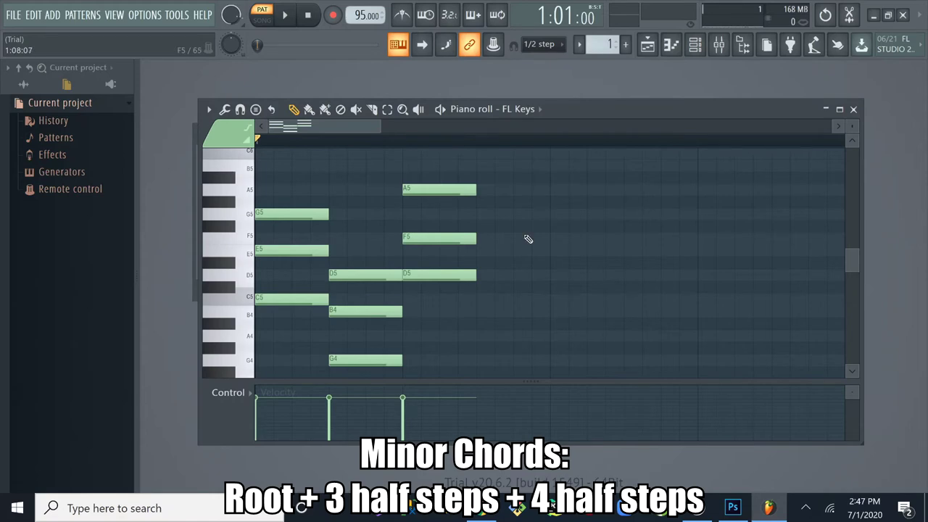
Step: Lengthen the D5, F5 and A5 notes of the D minor chord to twice their length and play the pattern
scroll(528, 239, "down", 1)
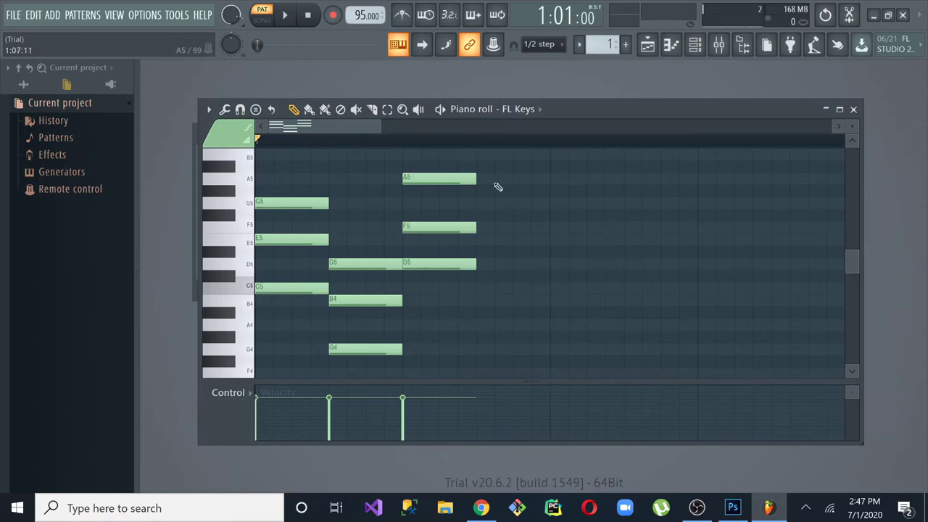
left_click_drag(477, 178, 548, 168)
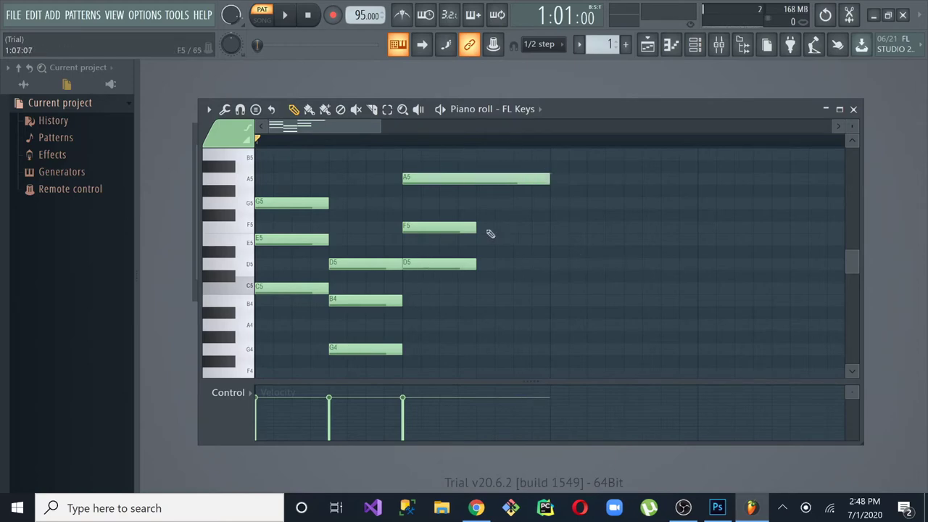
left_click_drag(479, 231, 550, 231)
left_click(418, 109)
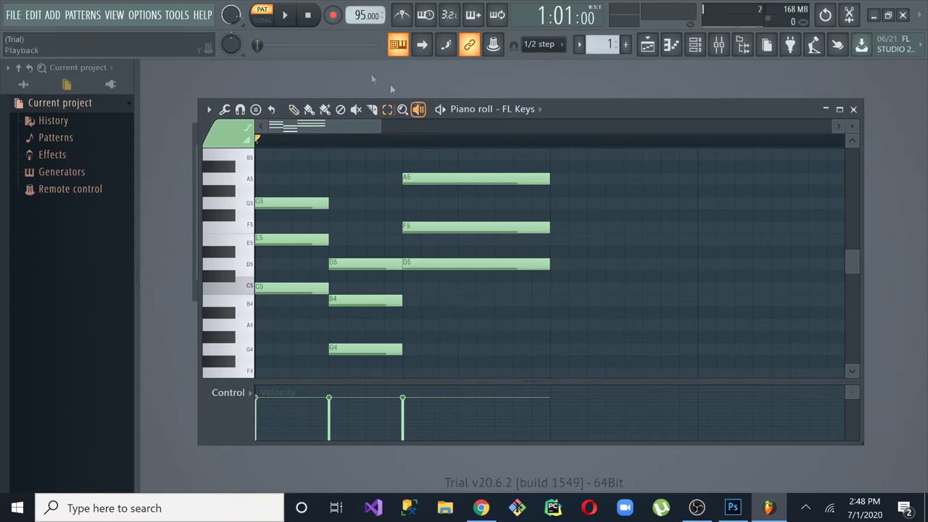
left_click(286, 22)
left_click(308, 20)
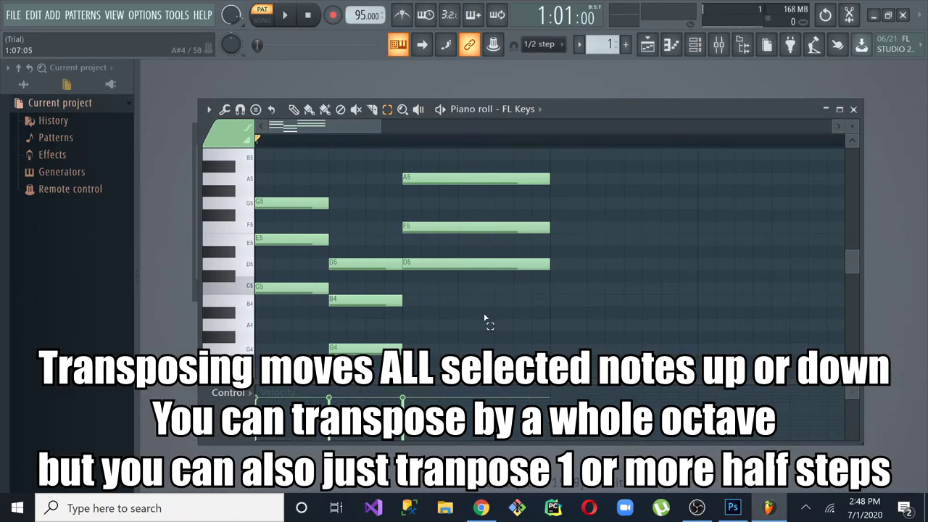
Step: Select the three D minor chord notes and transpose them down one octave to D4, F4 and A4
left_click_drag(559, 317, 445, 149)
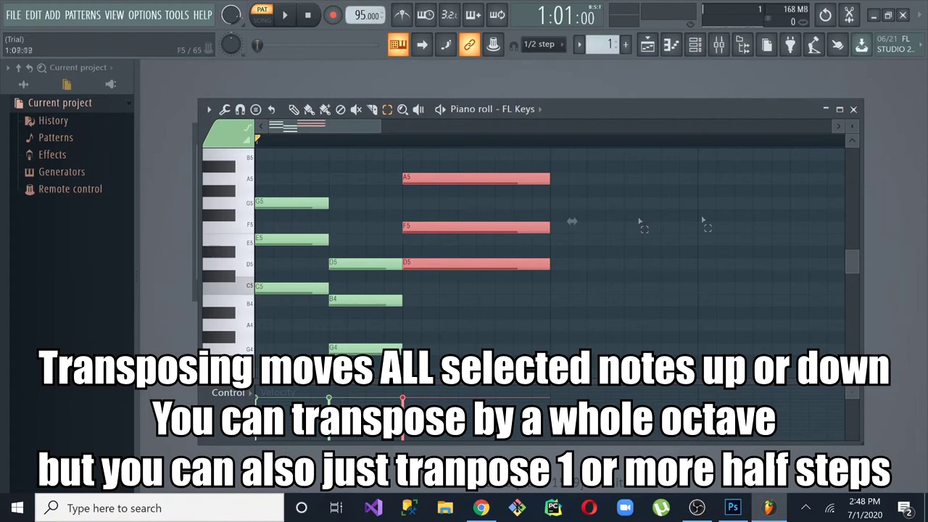
left_click_drag(852, 263, 853, 292)
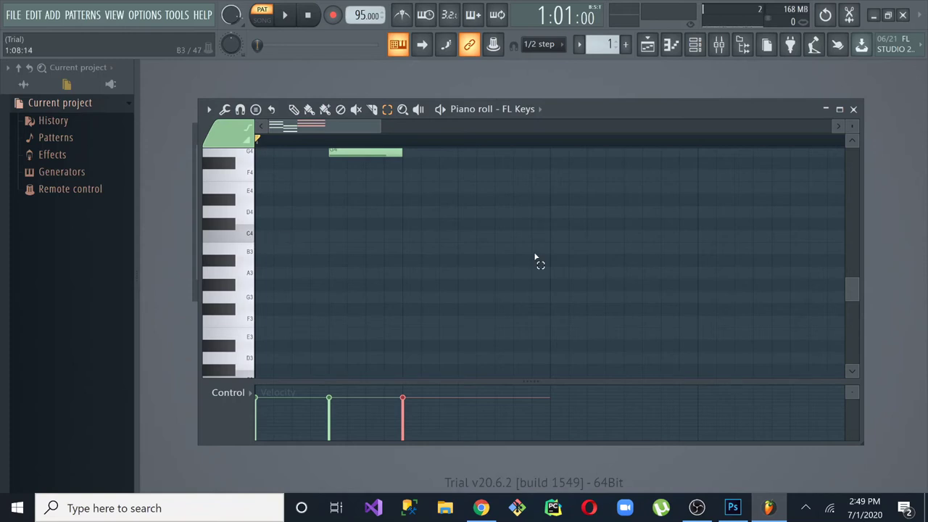
left_click_drag(852, 290, 852, 260)
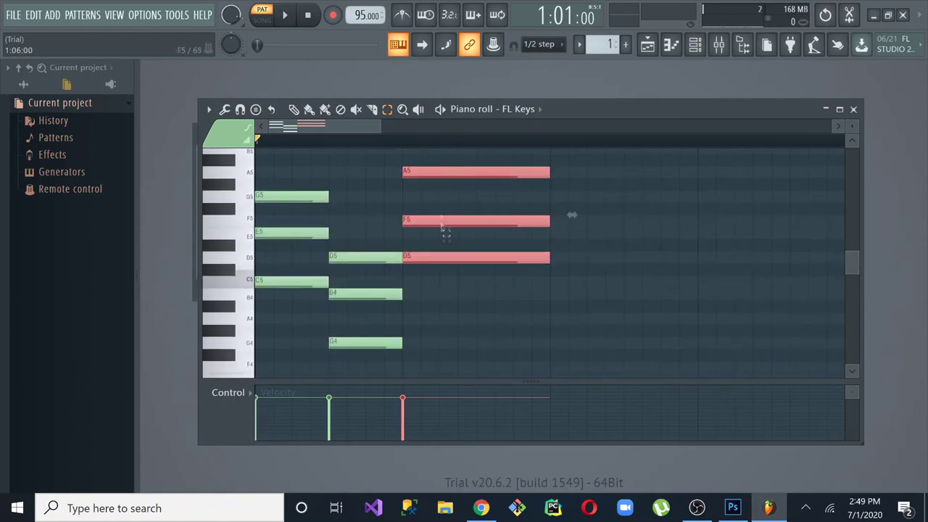
key("ctrl+Down")
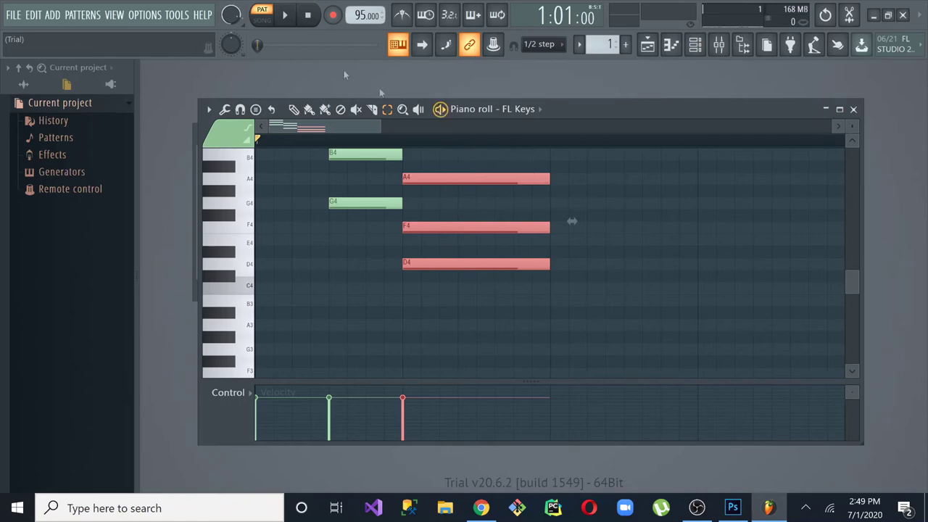
Step: Play back the chord progression with the lowered D minor chord
left_click(288, 22)
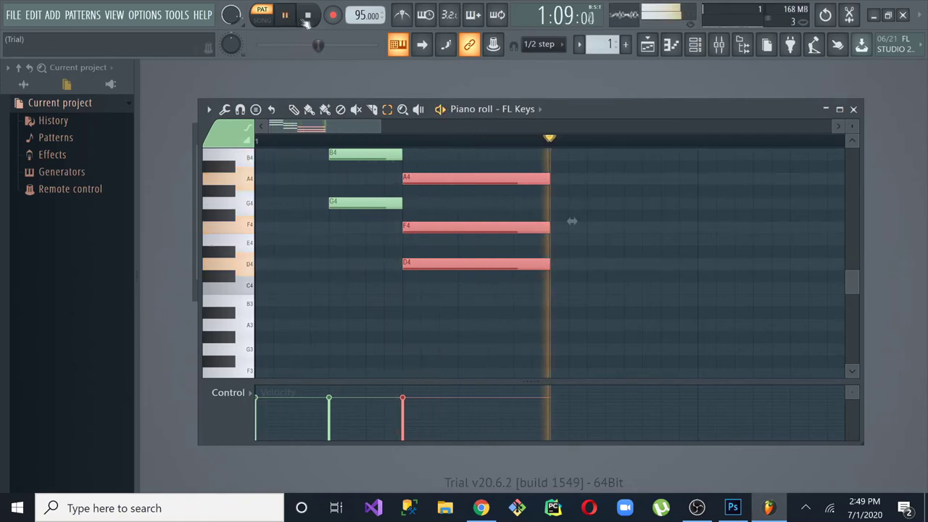
key("space")
left_click_drag(852, 283, 851, 261)
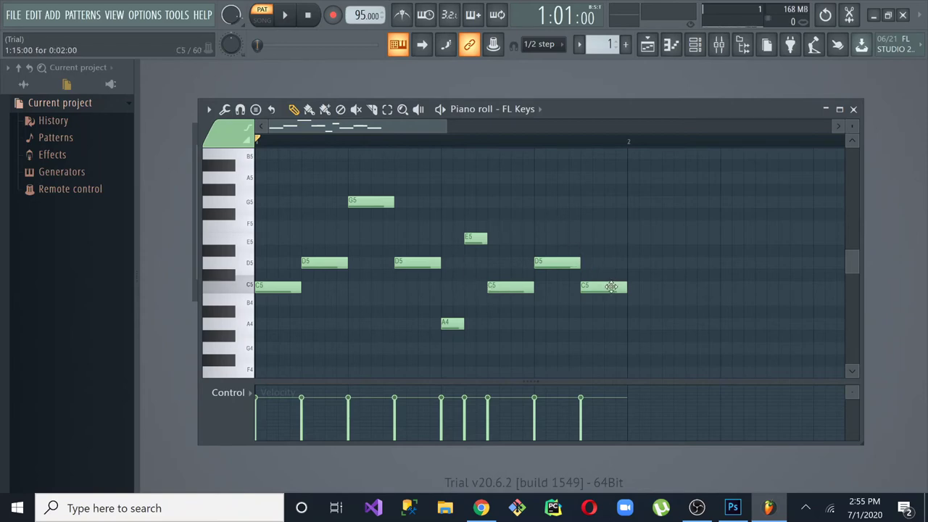
Step: Lengthen the melody's final C5 note to three times its length and play the pattern
left_click_drag(625, 288, 720, 287)
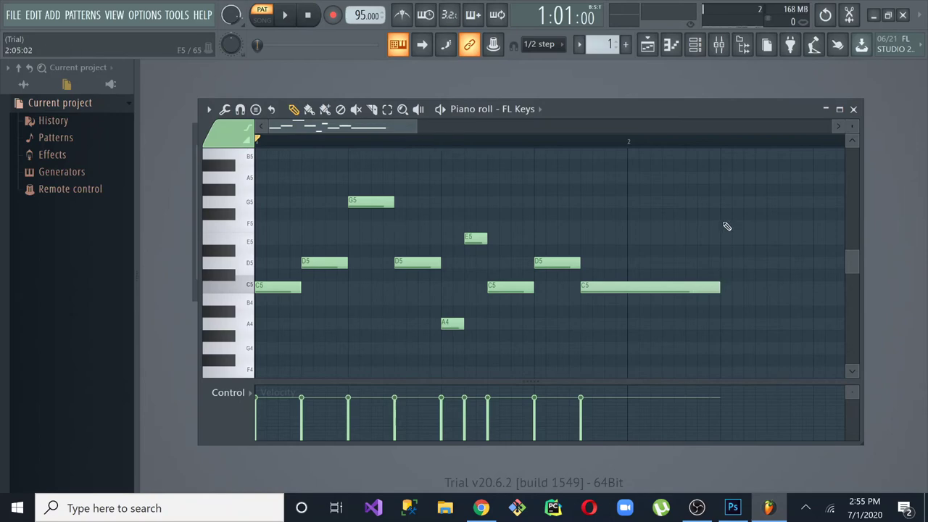
key("space")
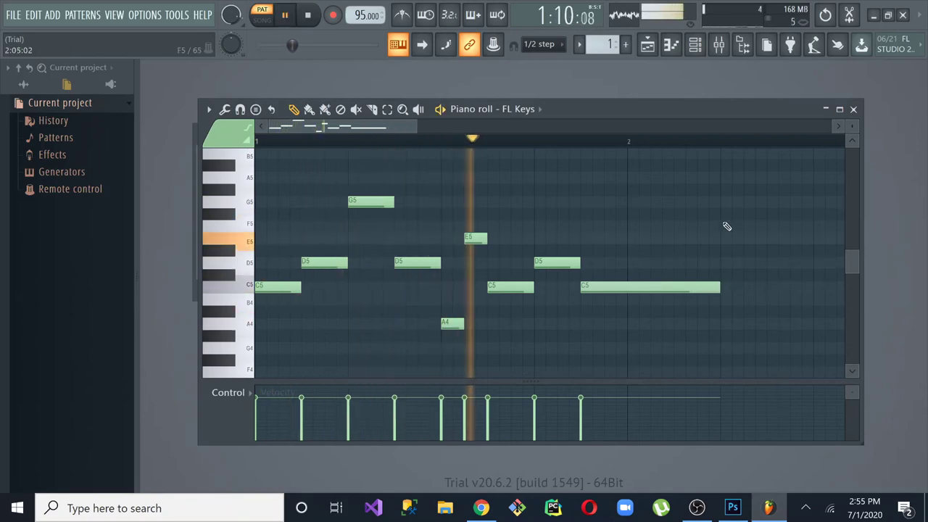
key("space")
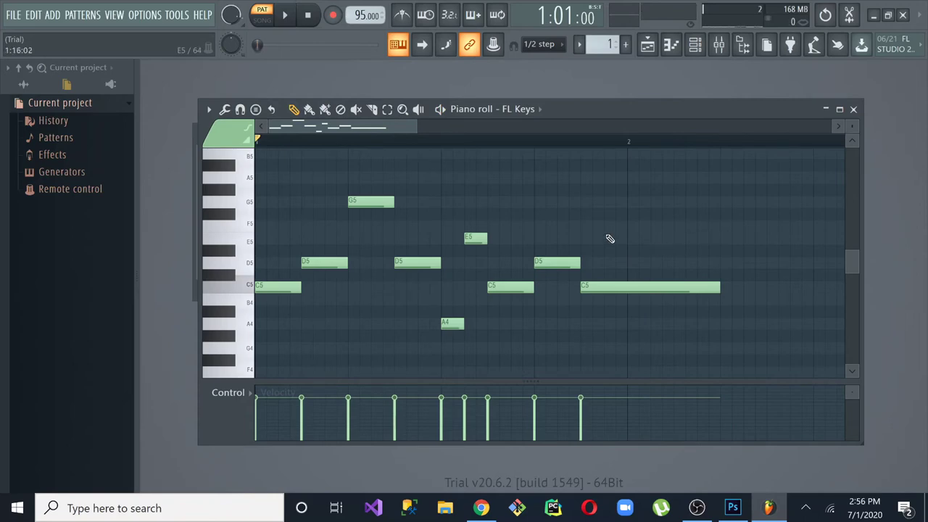
Step: Remove the long final C5 note to hear the melody without it, and place it back directly after the last D5
right_click(595, 288)
key("space")
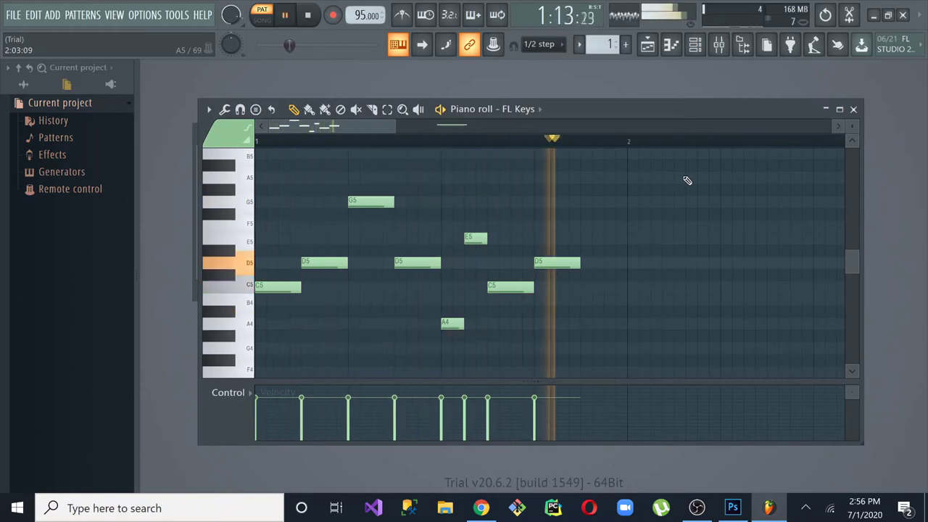
key("space")
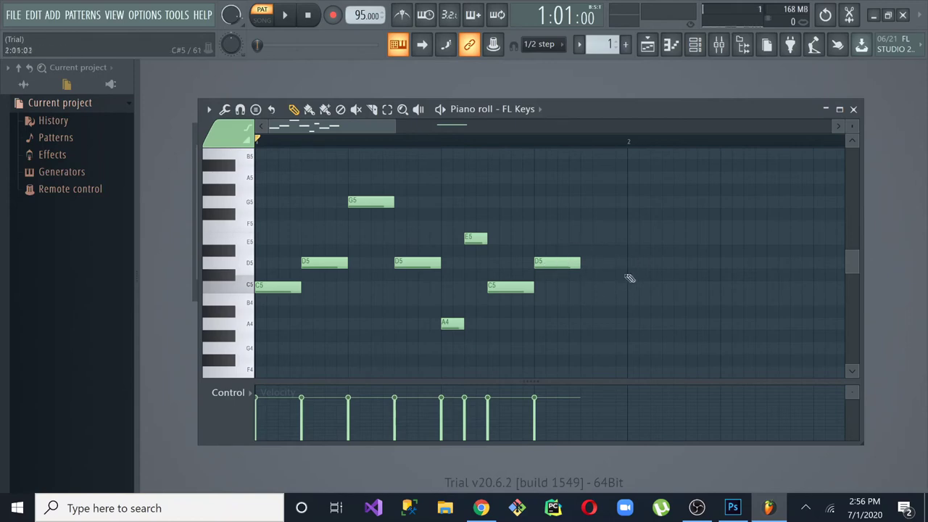
left_click(583, 288)
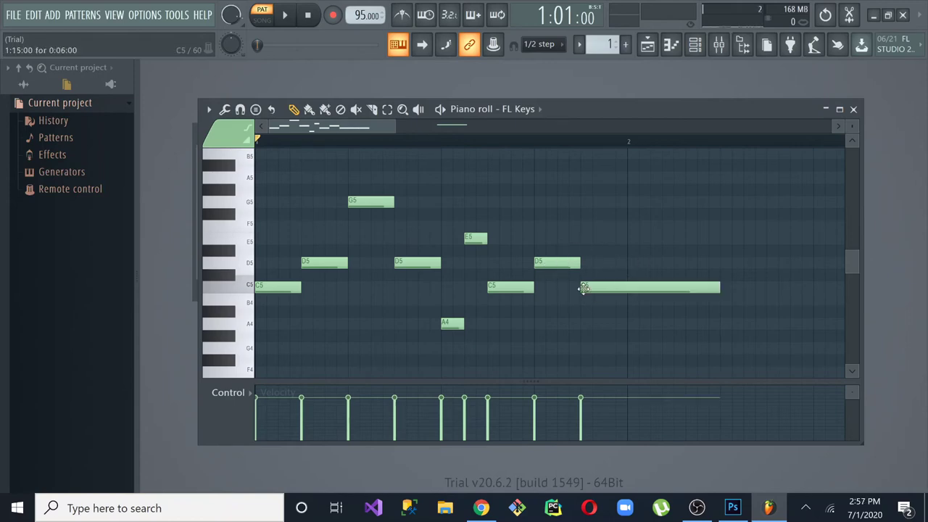
Step: Play back the three-bar melody of short C5, E5, A4 and F5 notes
scroll(580, 213, "down", 1)
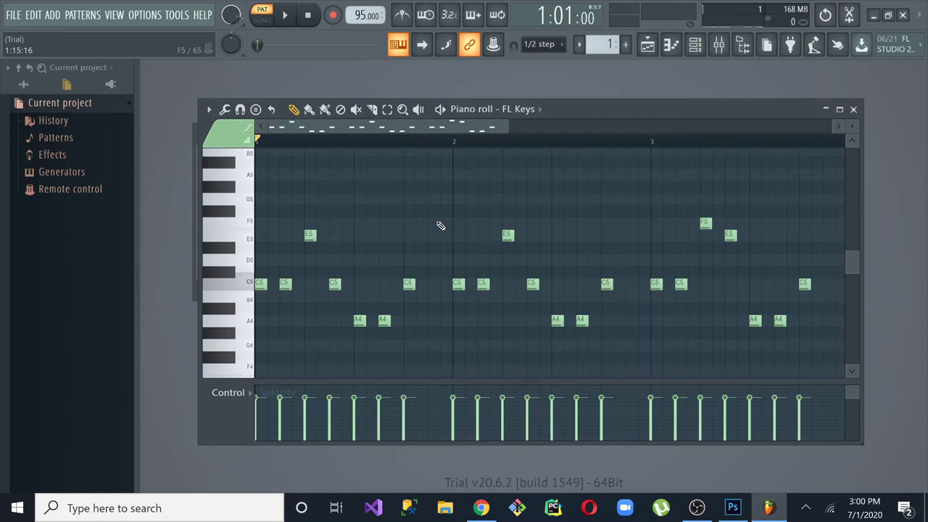
key("space")
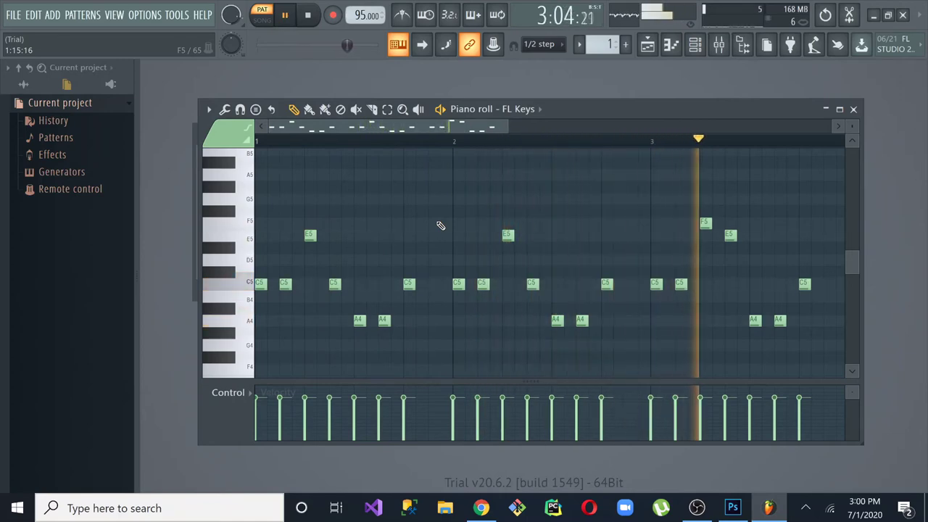
key("space")
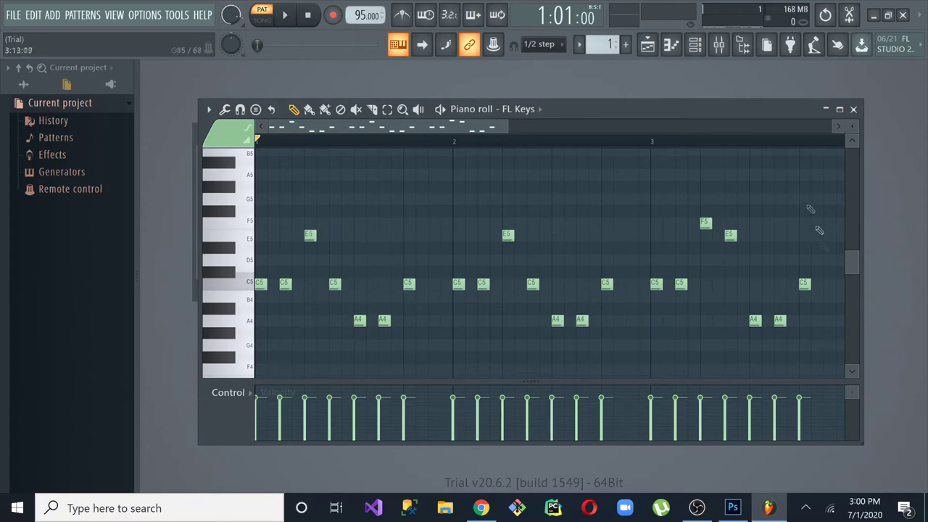
Step: Select every note of the three-bar melody, transpose them up two half steps, and clear the selection
scroll(848, 270, "down", 1)
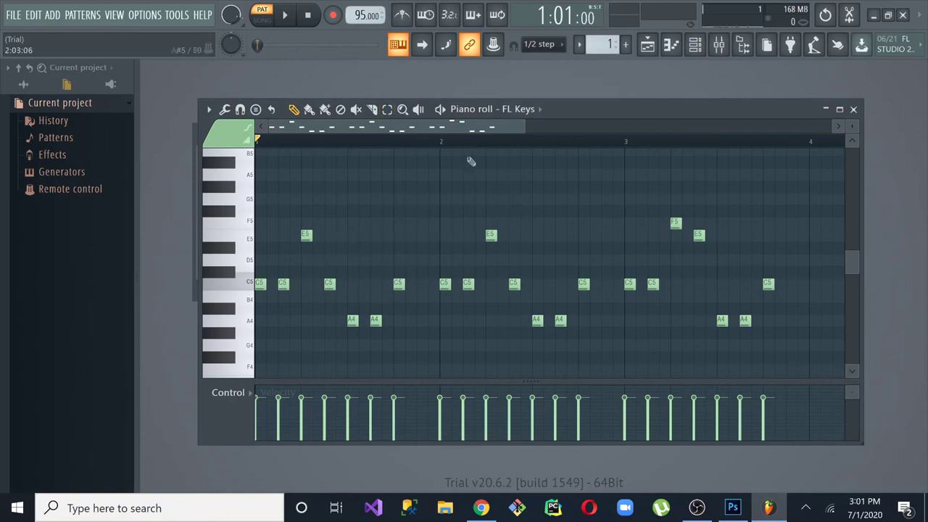
left_click(387, 108)
left_click_drag(731, 232, 218, 355)
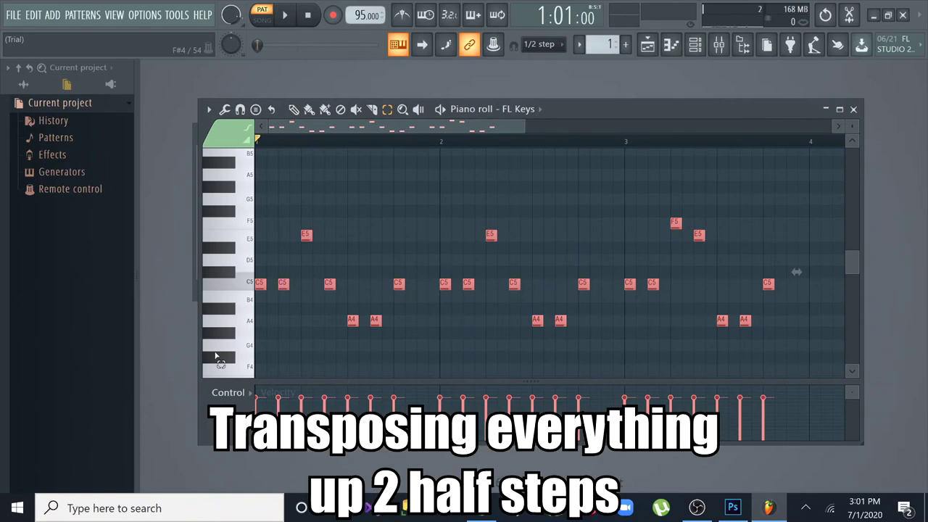
key("Up")
key("Up")
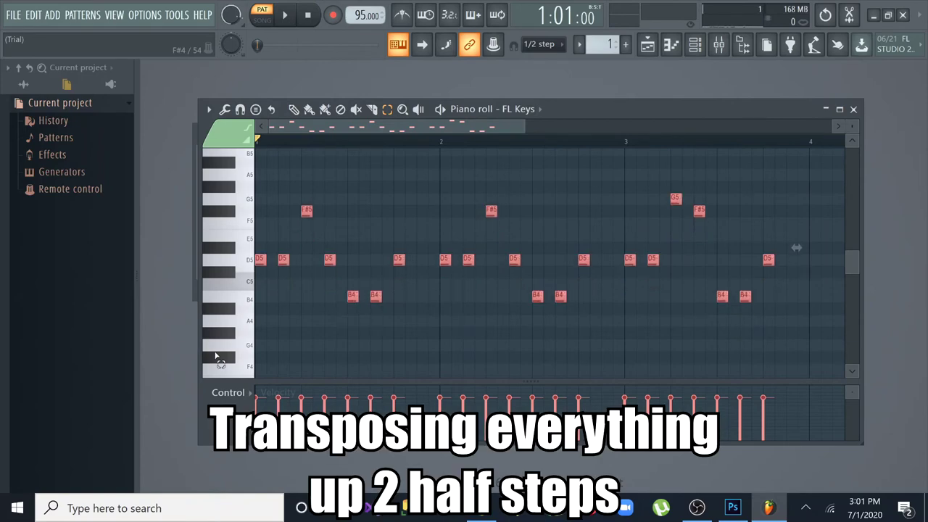
key("ctrl+d")
scroll(305, 312, "up", 1)
key("p")
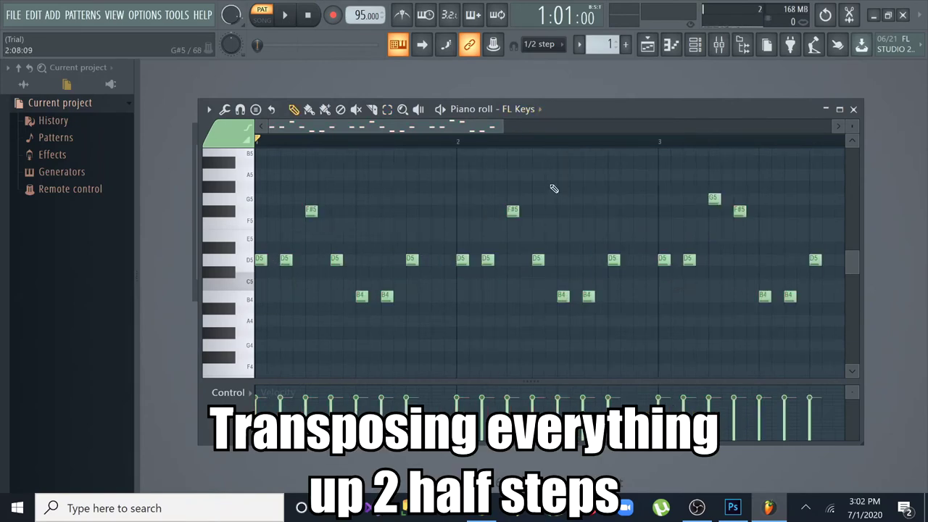
Step: Change the scale highlighting root note to D with the Major scale kept, and play back the transposed melody
left_click(209, 108)
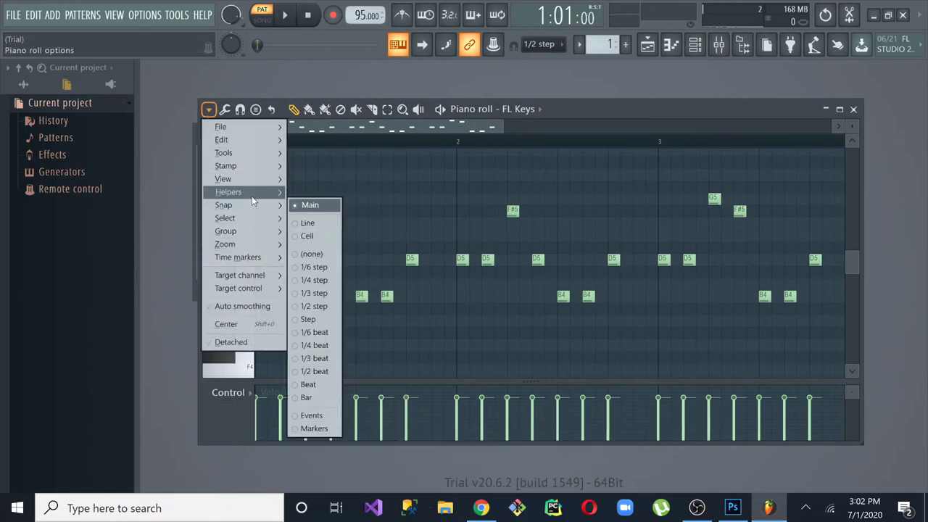
mouse_move(251, 194)
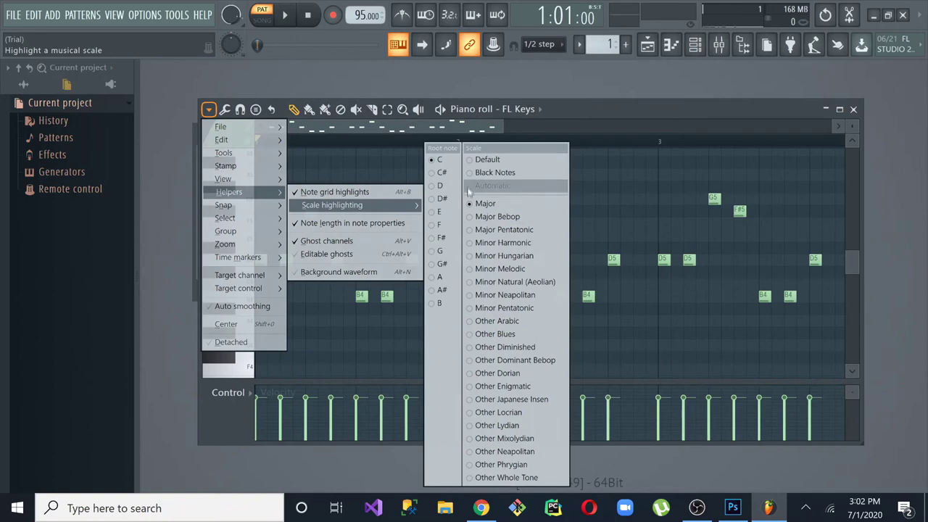
left_click(450, 187)
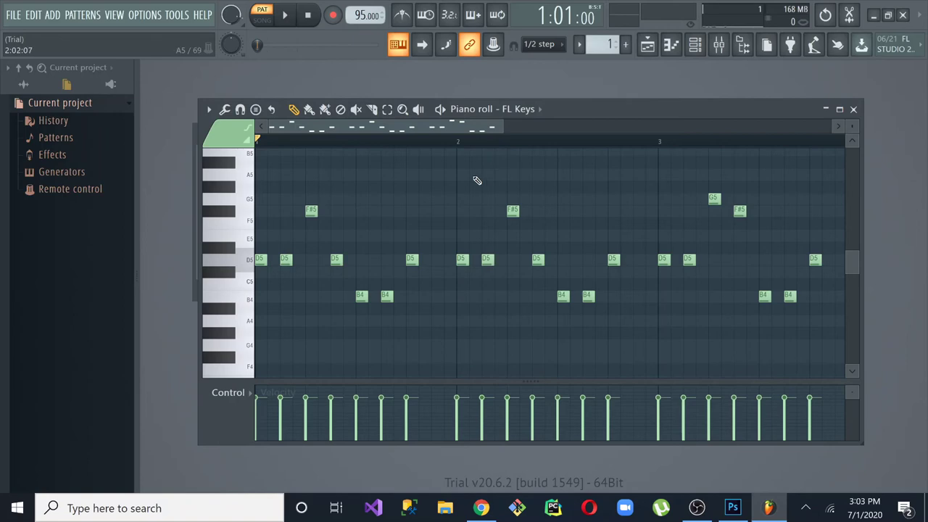
key("space")
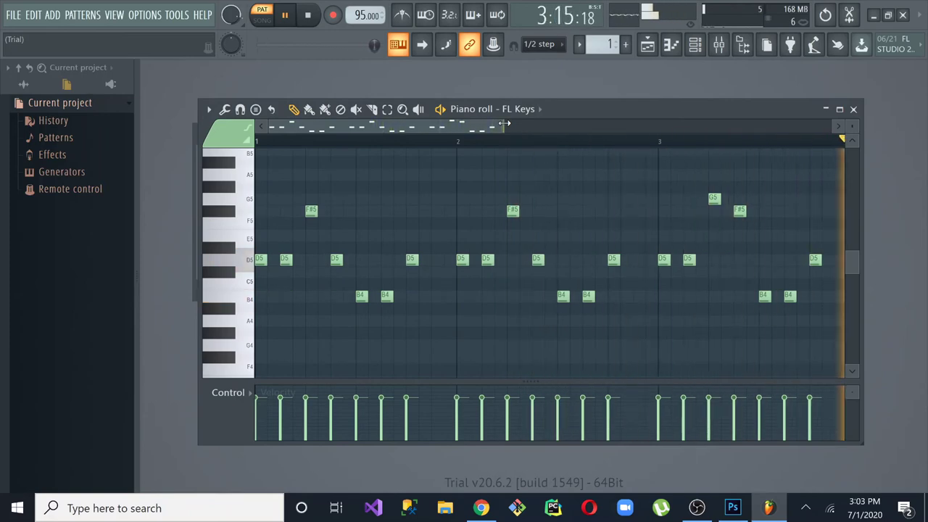
key("space")
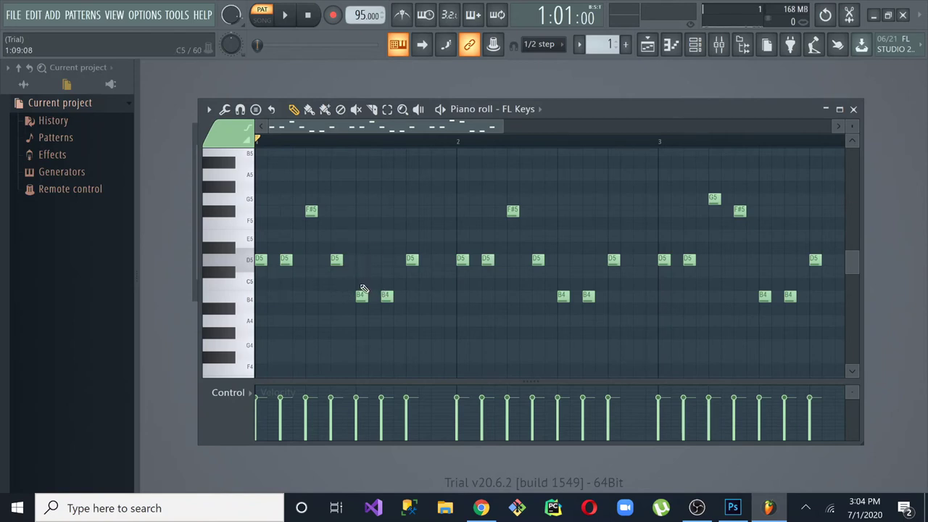
Step: Try a longer C5 note over the first pair of B4 notes, play it back, and undo it
left_click_drag(362, 286, 356, 285)
key("space")
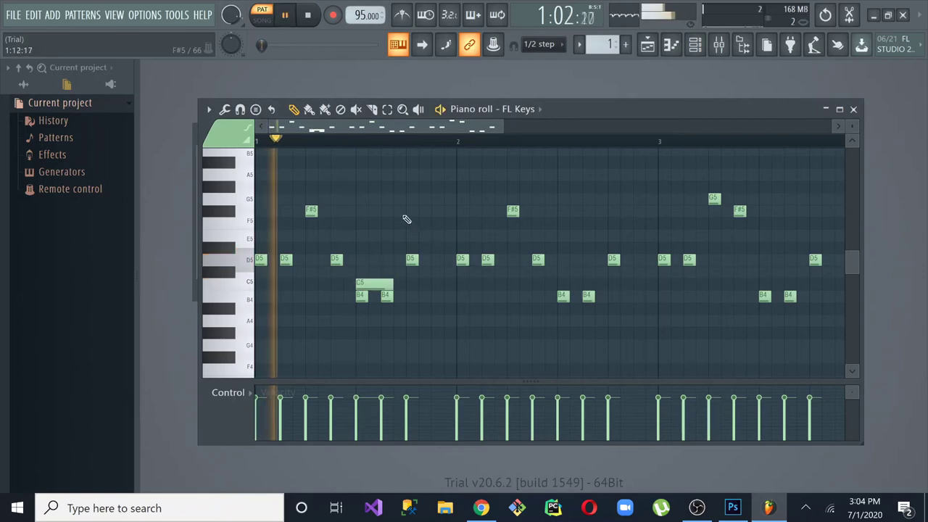
key("space")
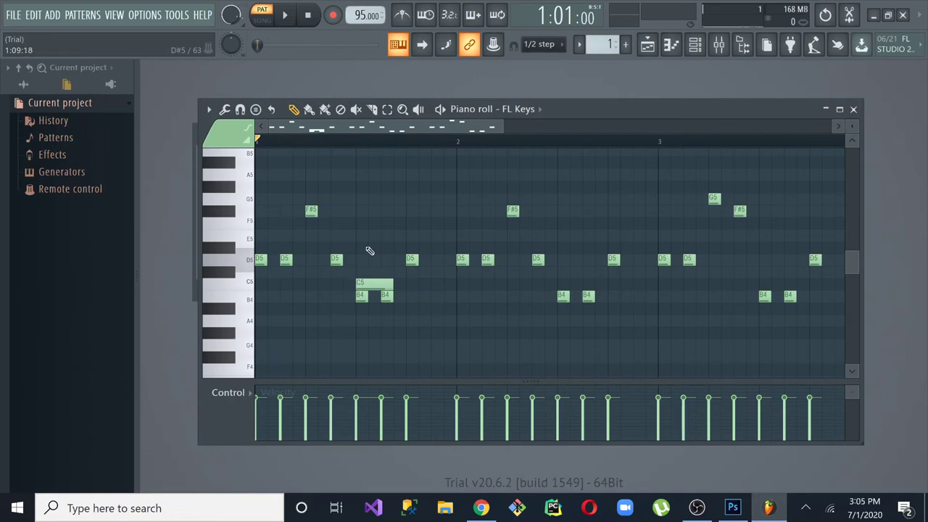
key("ctrl+z")
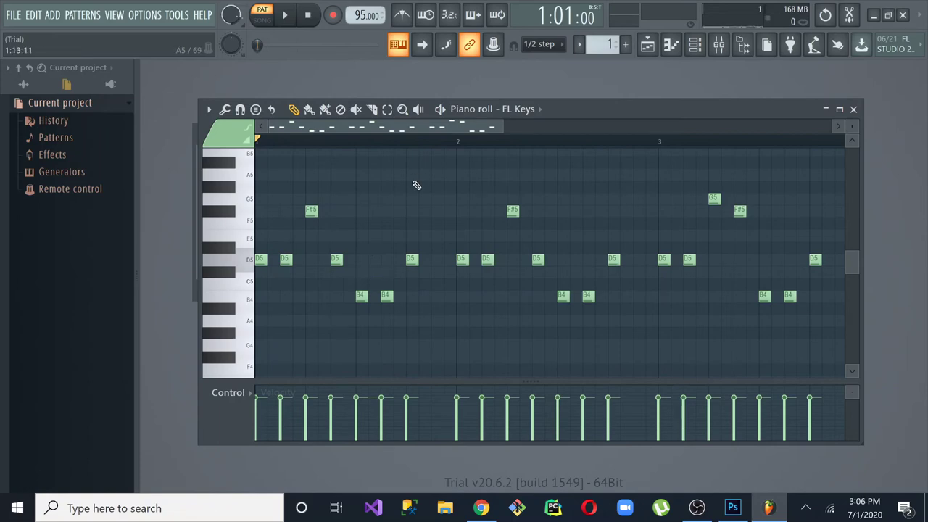
Step: Try a longer E5 note over the first pair of B4 notes, play it back, and delete it
left_click(361, 237)
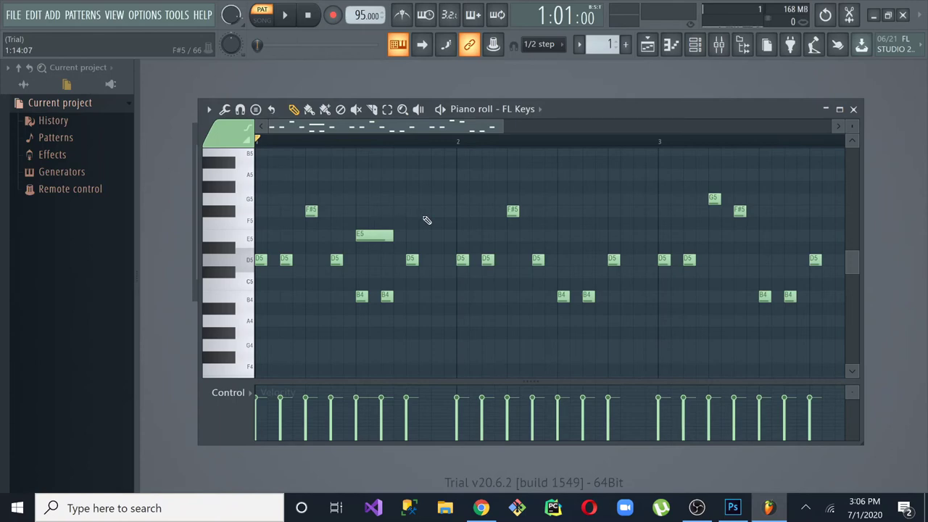
key("space")
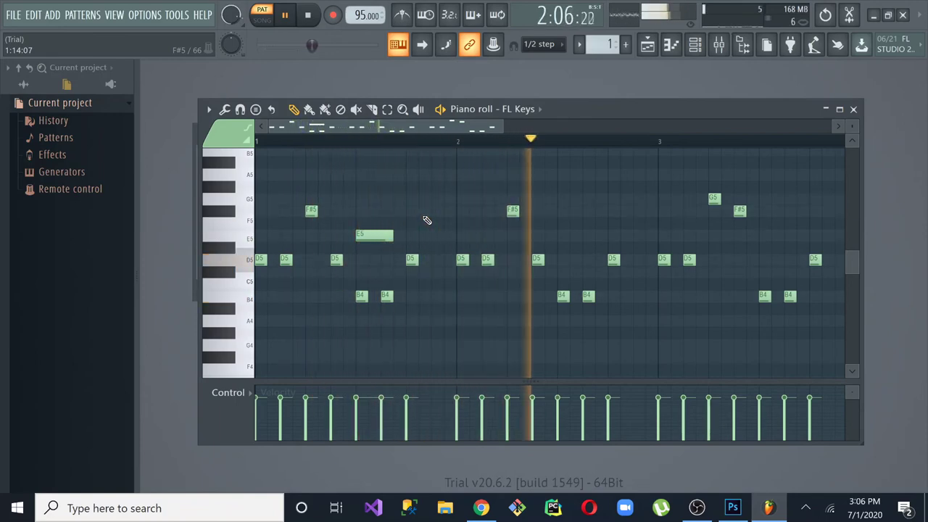
key("space")
right_click(373, 235)
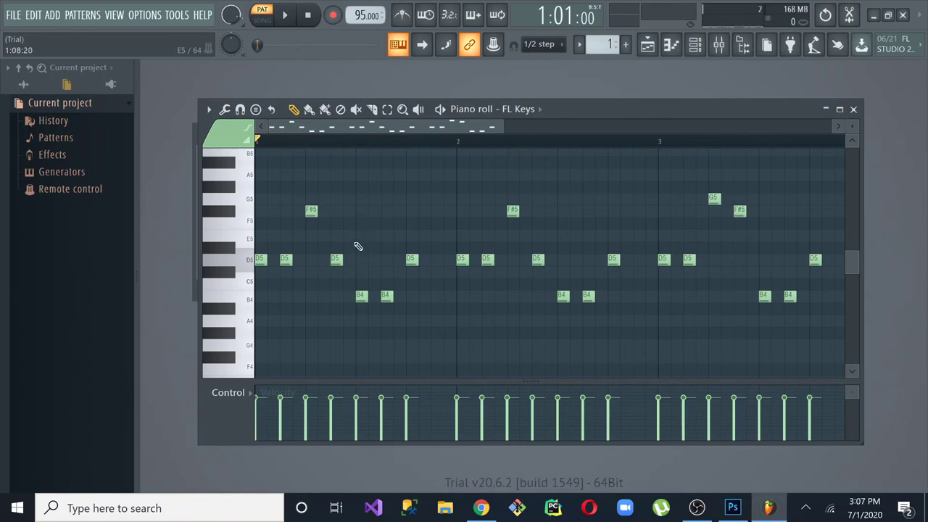
Step: Add short E5 notes above the first two B4 notes and an F#5 above the following D5, and play the pattern
left_click(362, 236)
left_click(386, 236)
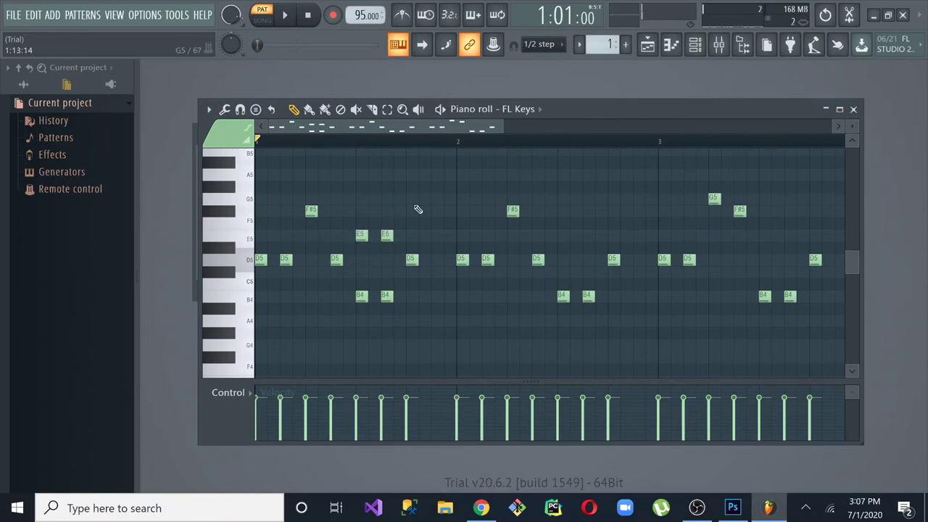
left_click(410, 211)
key("space")
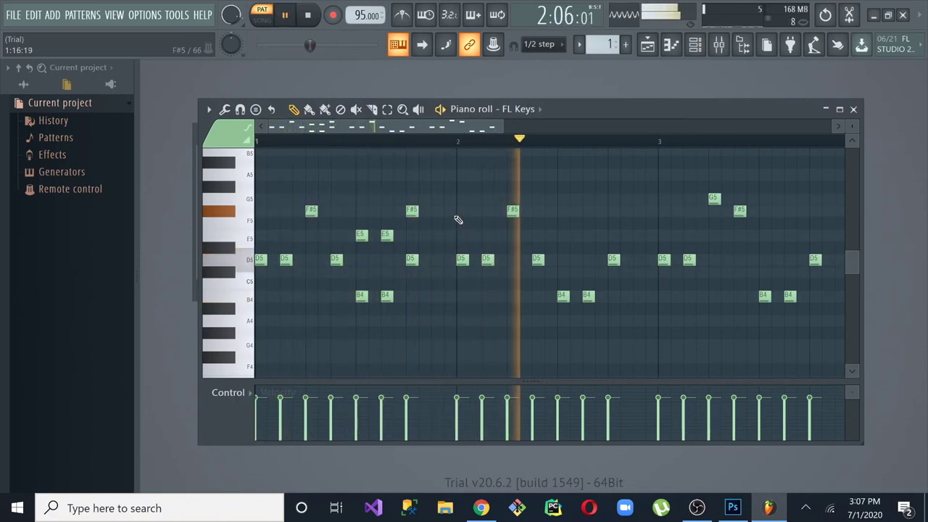
key("space")
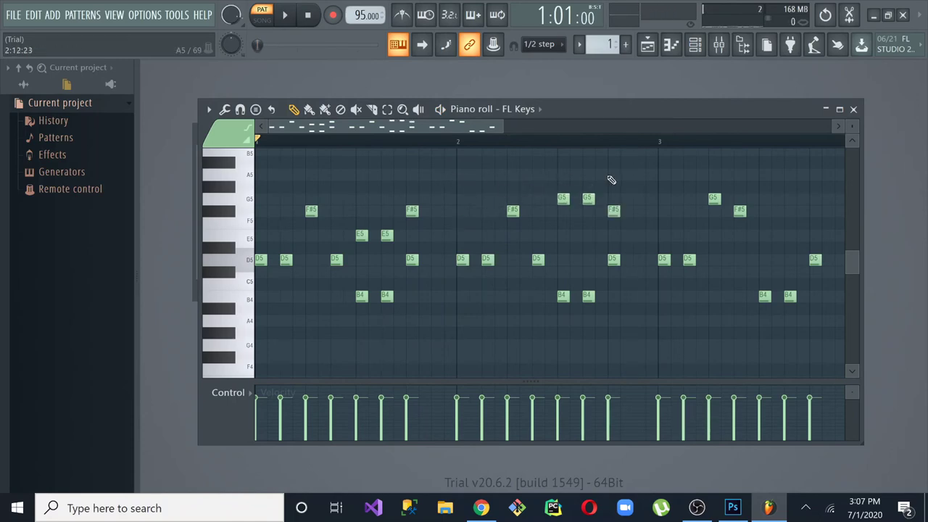
Step: Play back the melody with the G5 and F#5 harmony notes in the second bar
key("space")
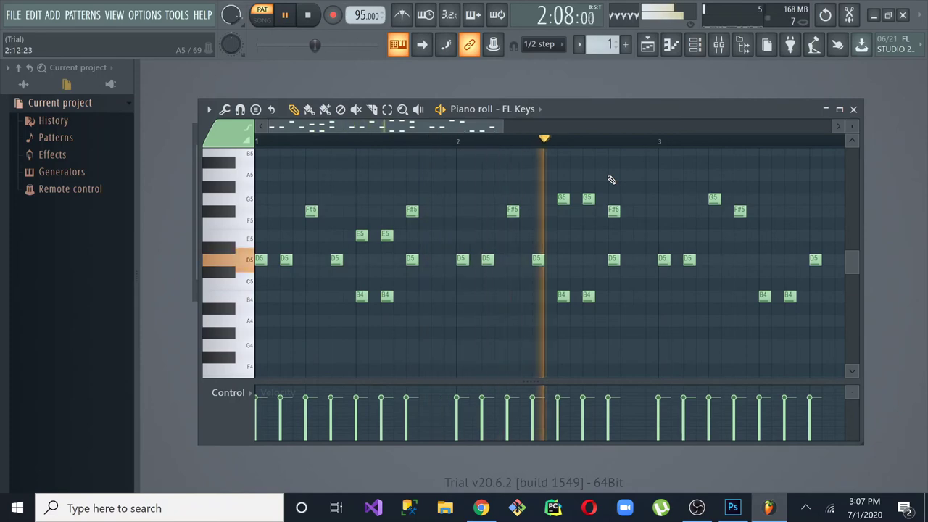
key("space")
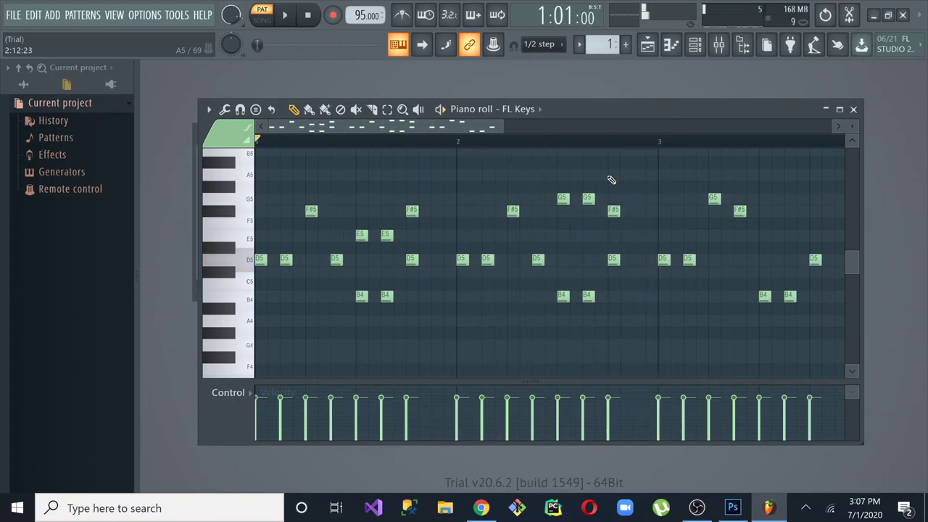
scroll(546, 420, "down", 1)
Step: Switch to Chrome and examine the natural minor scales on the Piano Minor Scales page
mouse_move(485, 509)
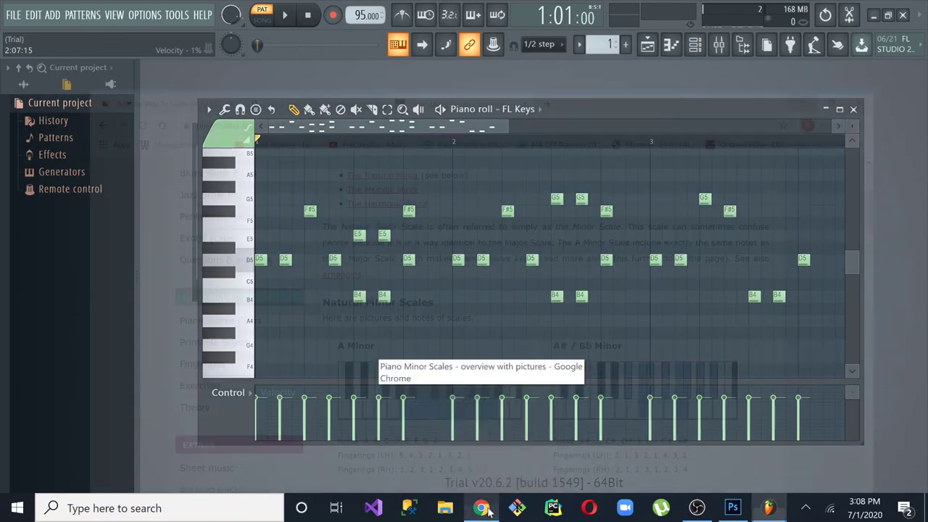
left_click(488, 512)
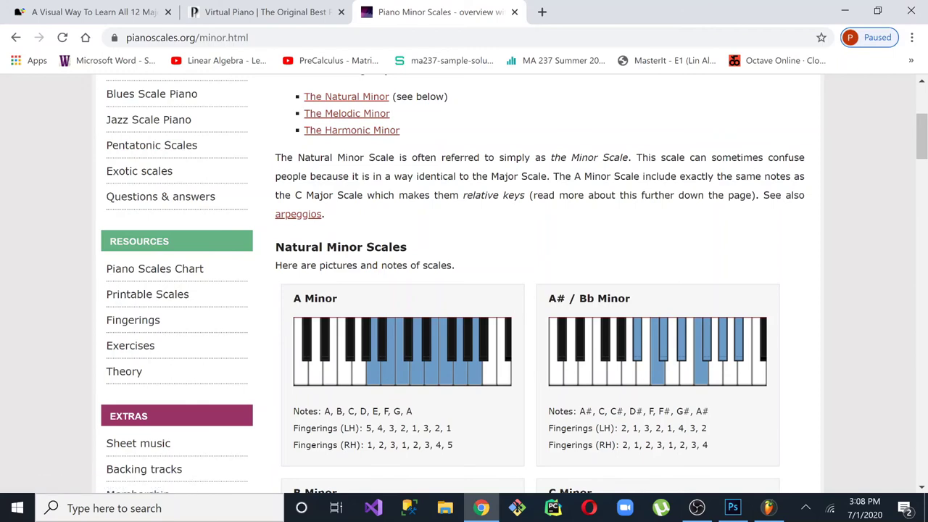
scroll(512, 168, "down", 1)
scroll(448, 249, "up", 1)
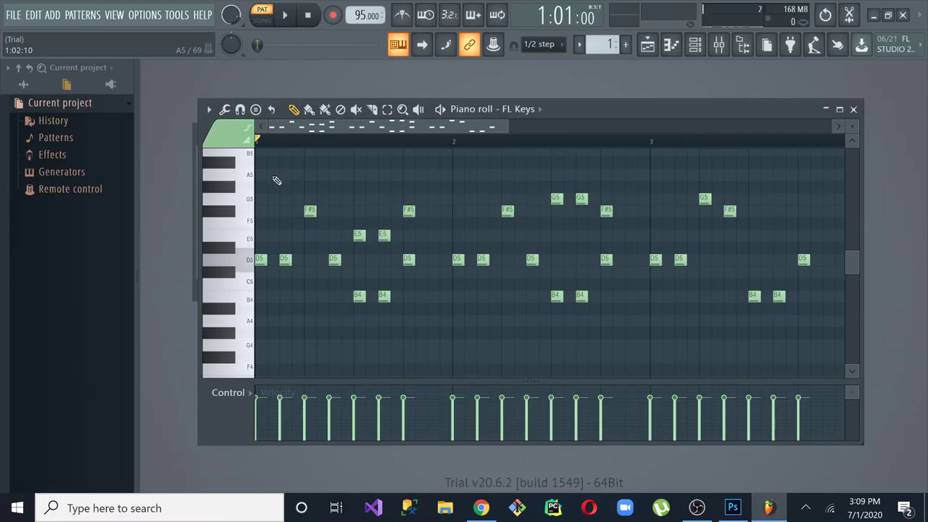
Step: Delete all notes from the piano roll and view the available scale highlighting options
key("ctrl+a")
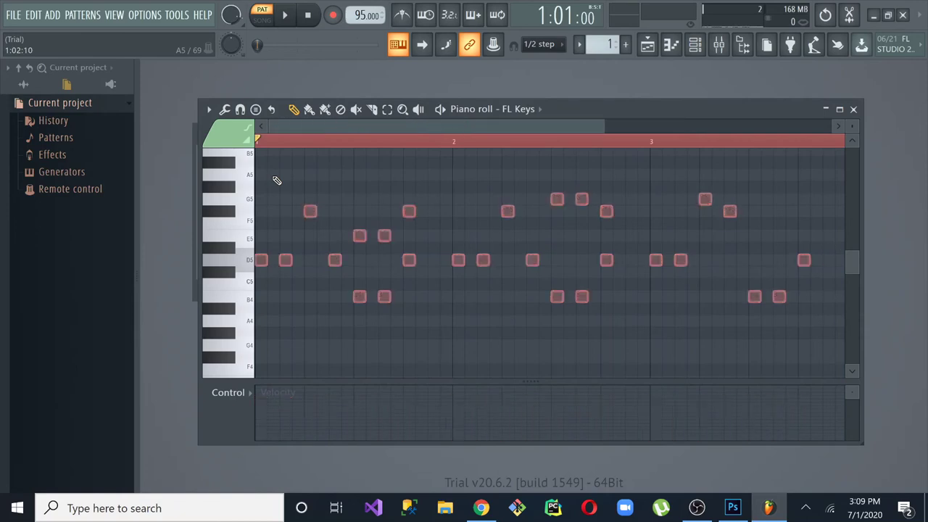
key("Delete")
left_click(209, 109)
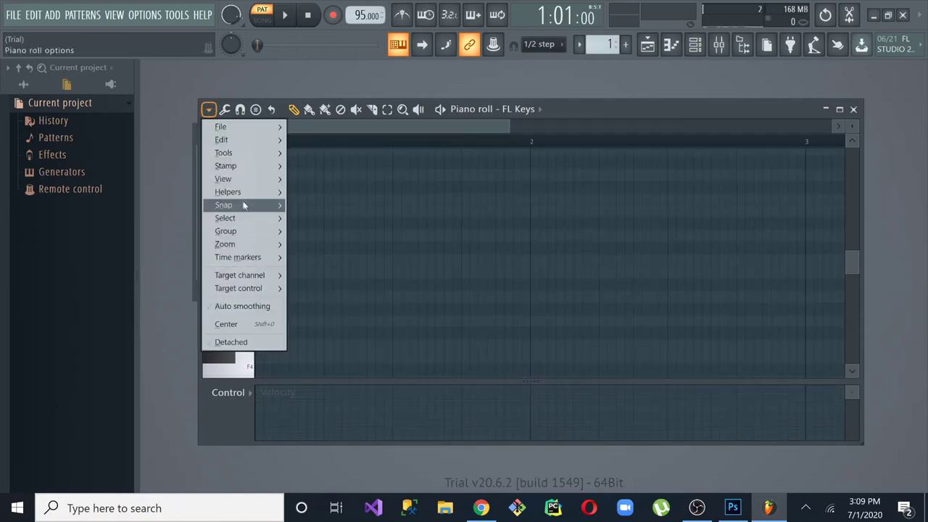
mouse_move(243, 193)
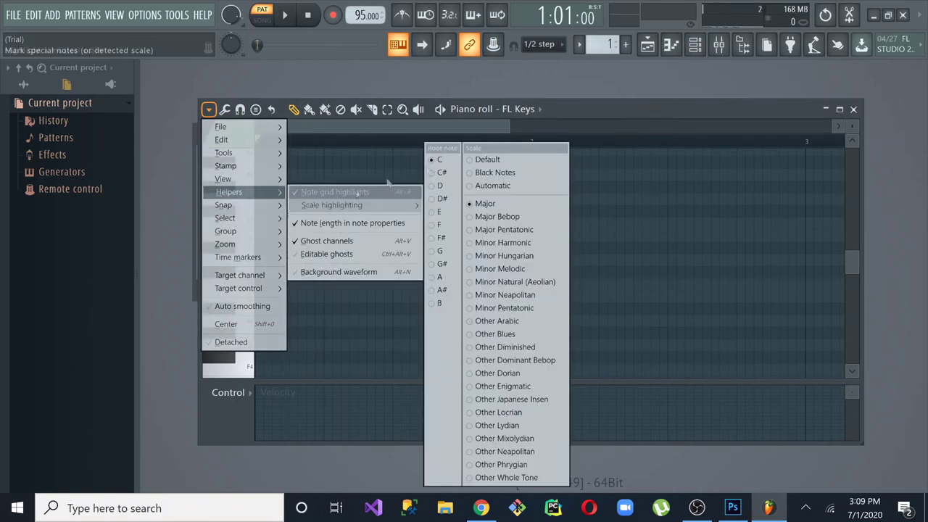
left_click(635, 118)
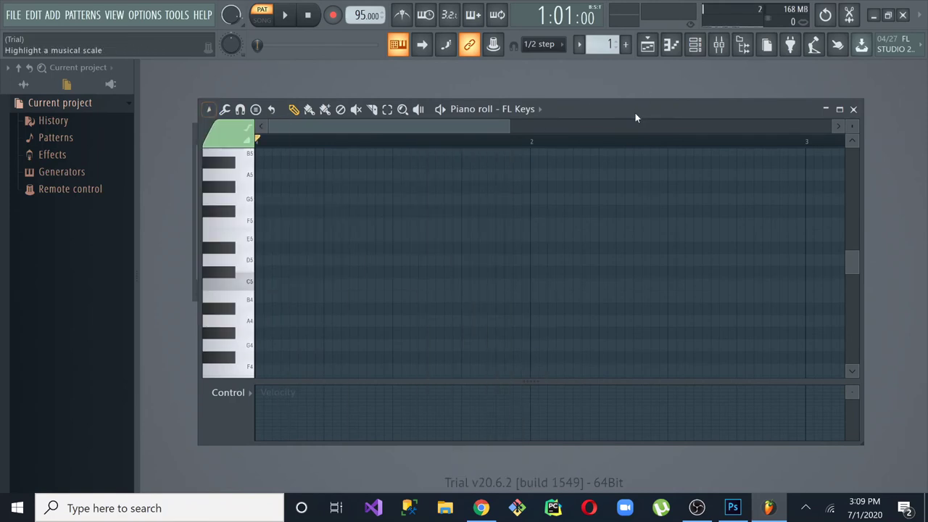
Step: Try two short G#5 notes in the first bar with an F#5 between them, and delete them
left_click(330, 186)
left_click(362, 186)
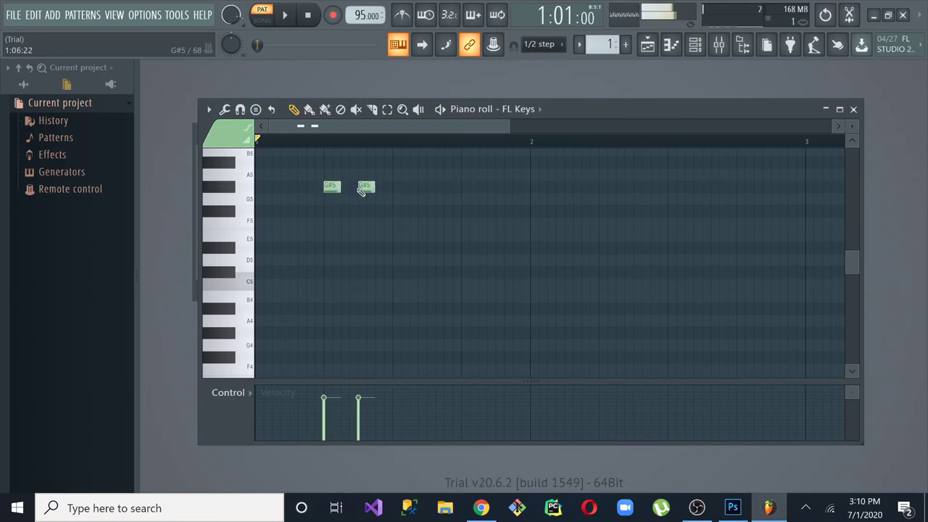
left_click(345, 210)
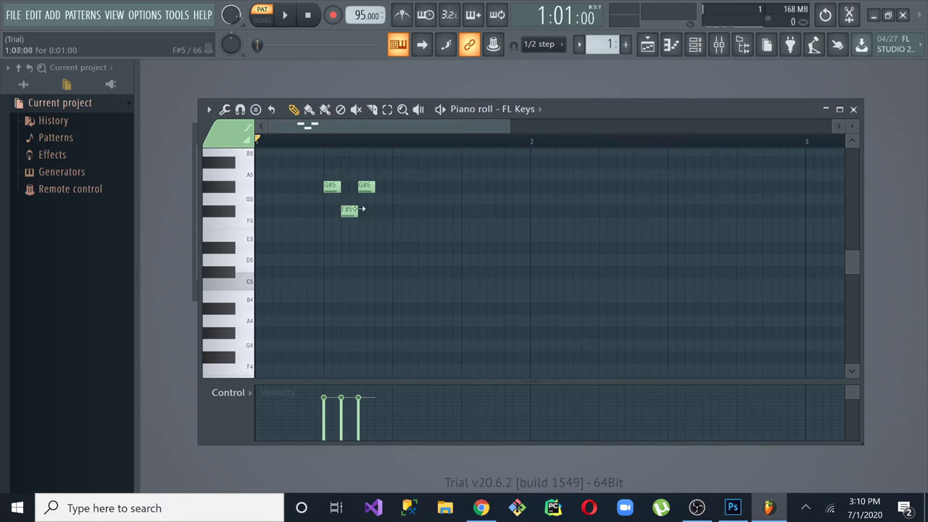
key("Delete")
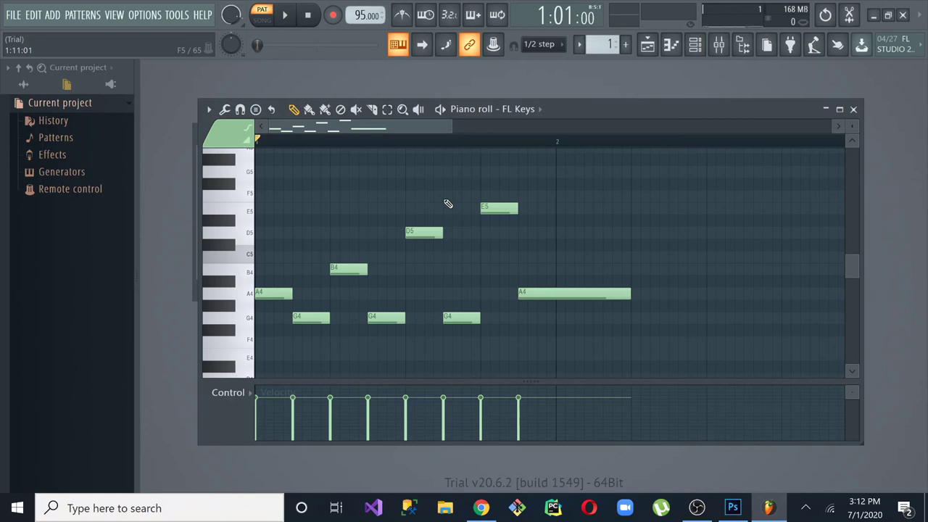
Step: Play back the melody of A4, G4, B4, D5 and E5 notes that ends on a long A4
key("space")
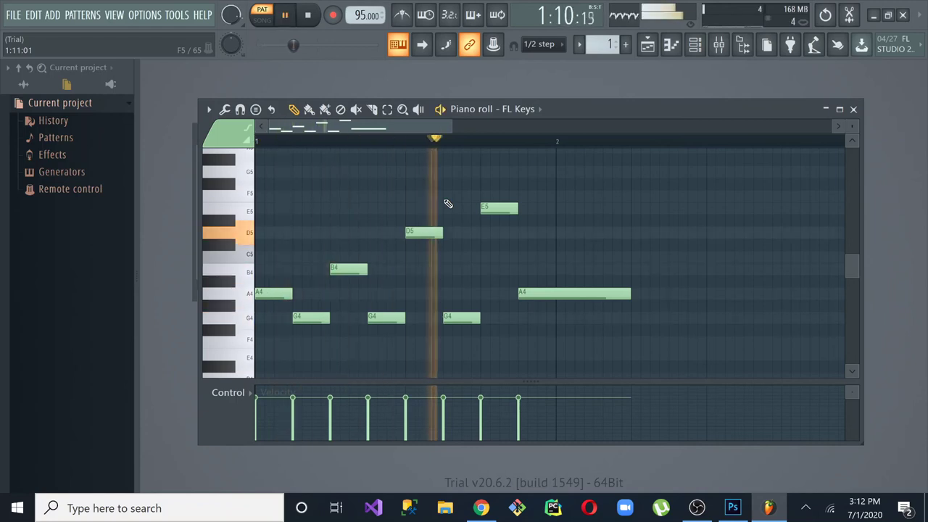
key("space")
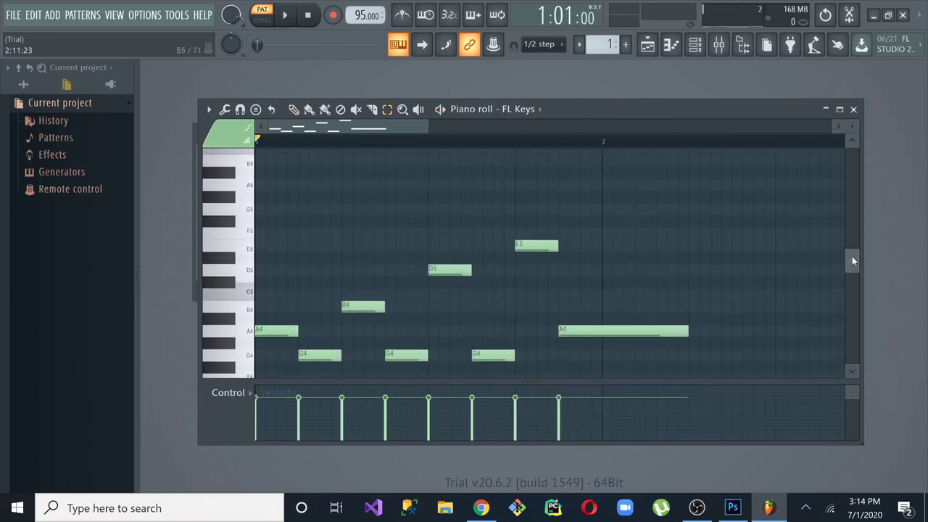
Step: Add an A minor chord of A5, C6 and E6 at the start of bar 1, above the first two melody notes
left_click_drag(852, 258, 852, 245)
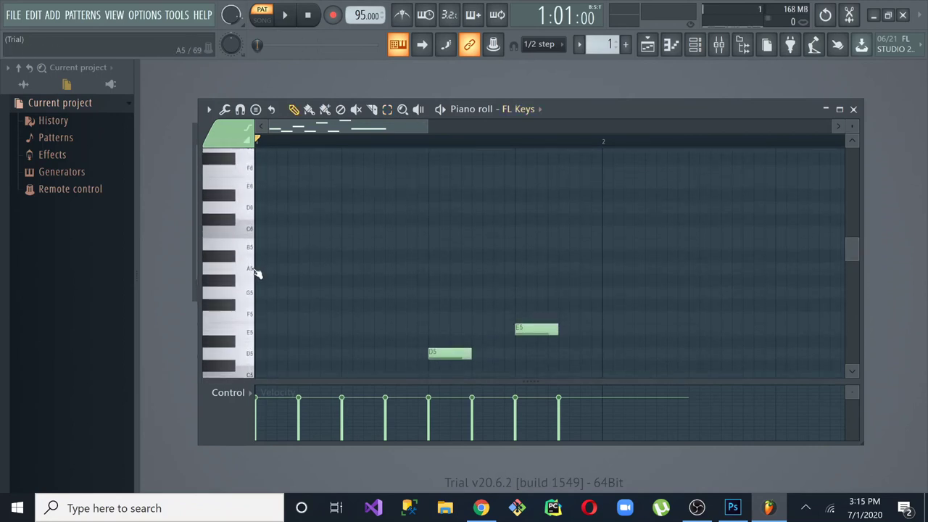
mouse_move(263, 273)
left_mouse_down()
mouse_move(426, 273)
mouse_move(270, 265)
left_mouse_up()
left_click(262, 230)
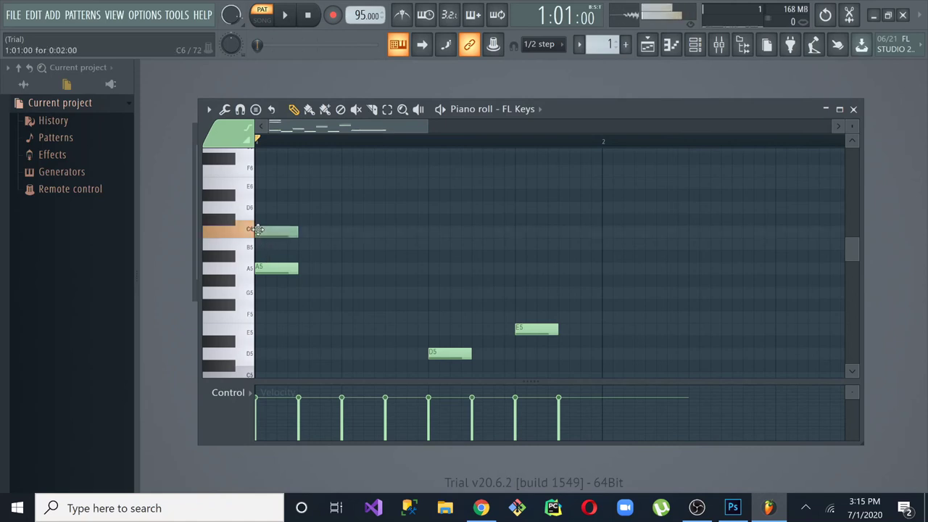
left_click(261, 182)
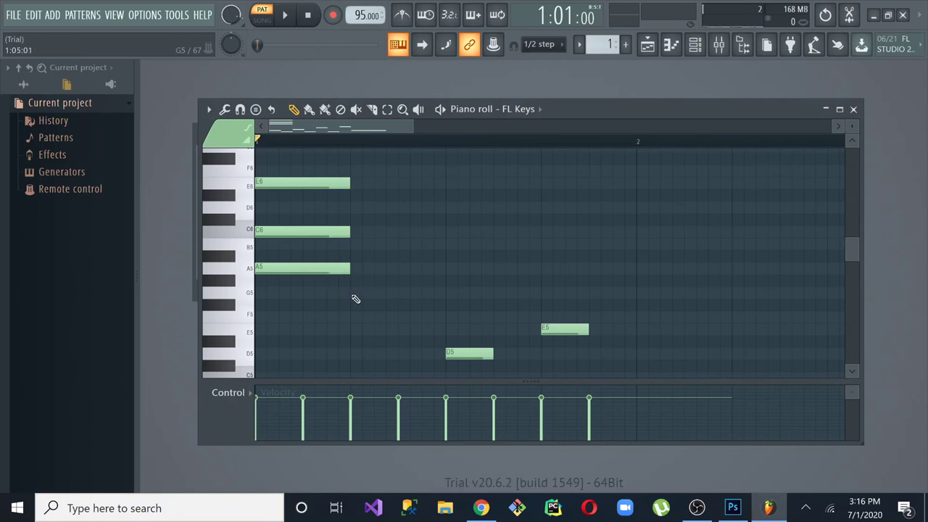
Step: Add a G major chord of G5, B5 and D6 directly after the A minor chord
left_click(356, 296)
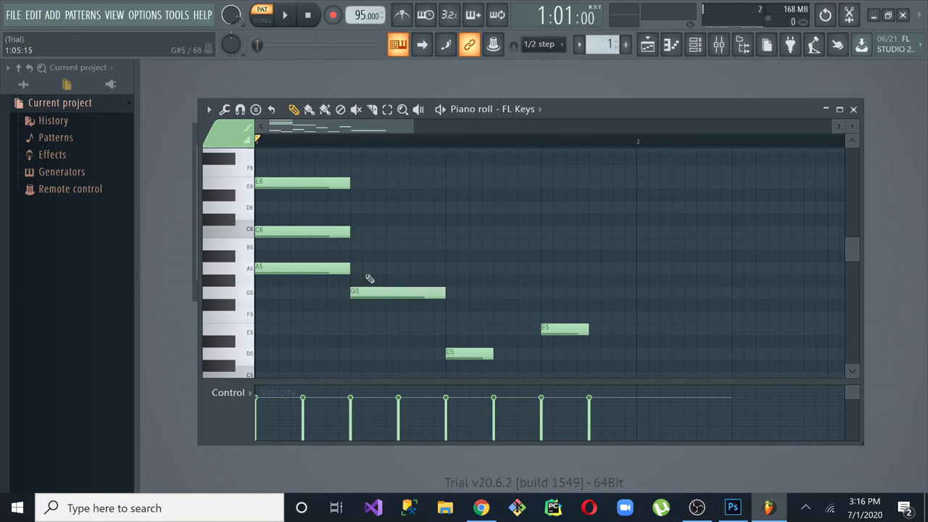
left_click(354, 243)
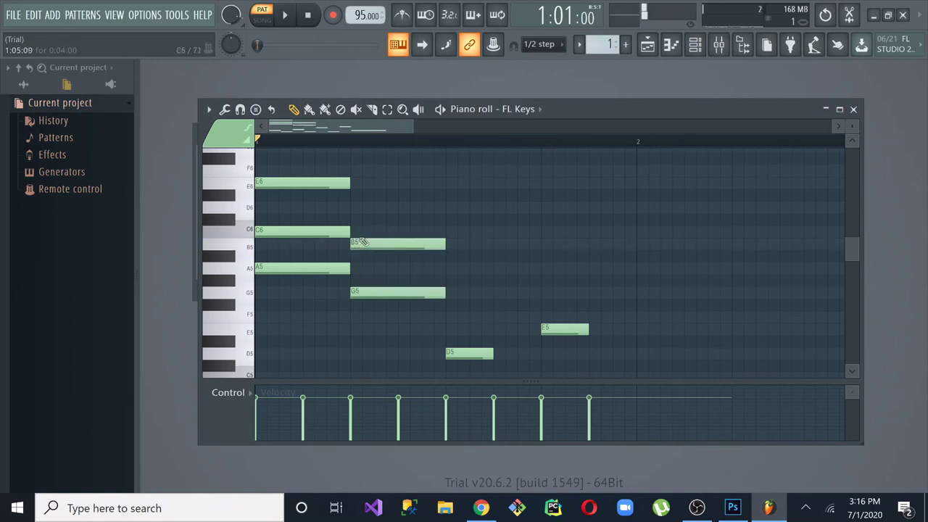
left_click(361, 210)
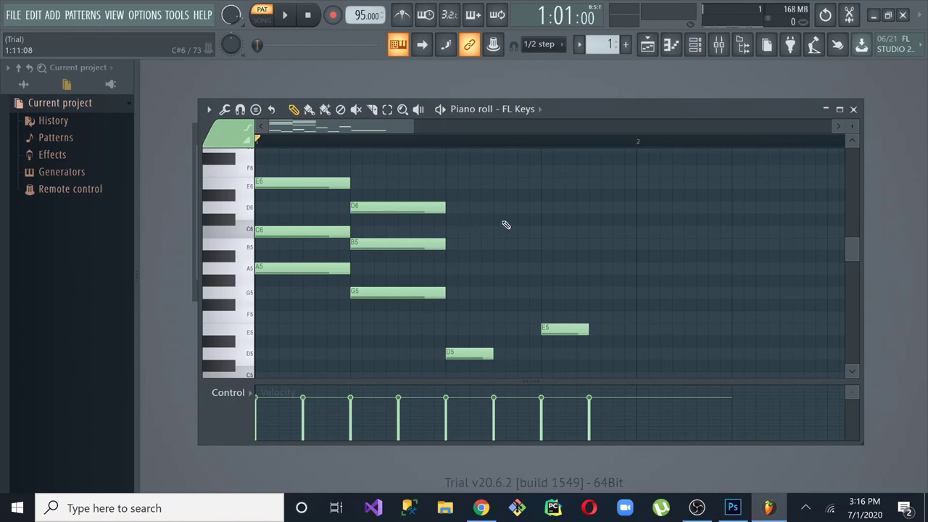
Step: Extend the G5, B5 and D6 chord notes to a length of 0:08:00 and play the pattern back
left_click_drag(445, 206, 541, 206)
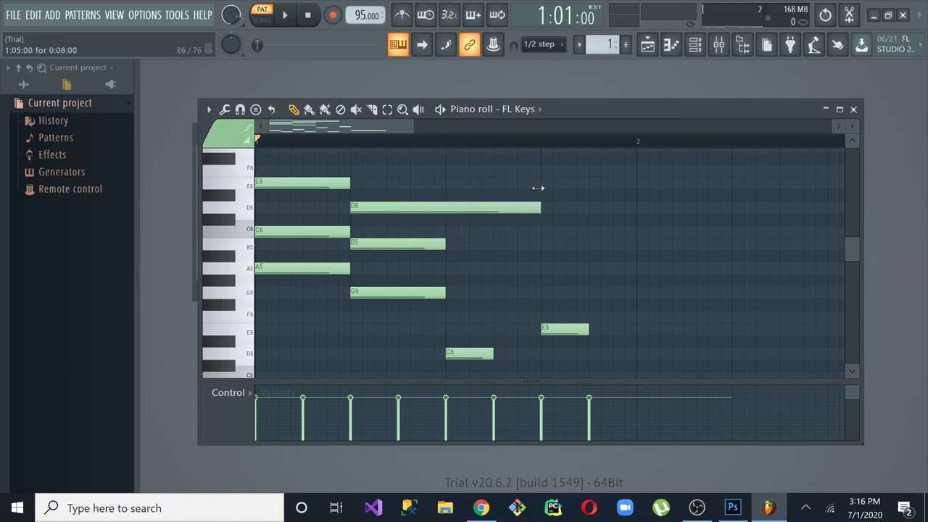
left_click_drag(445, 243, 541, 244)
key("space")
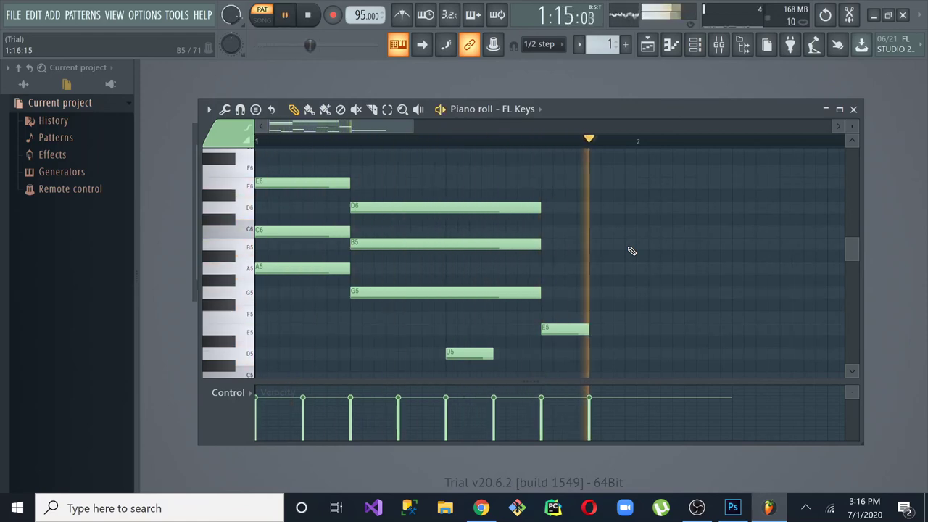
key("space")
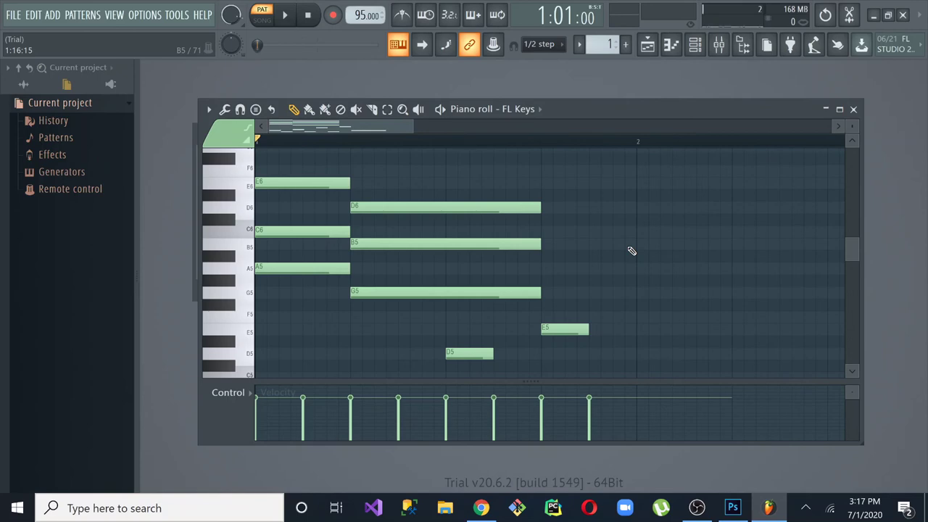
key("alt+Tab")
scroll(715, 474, "up", 1)
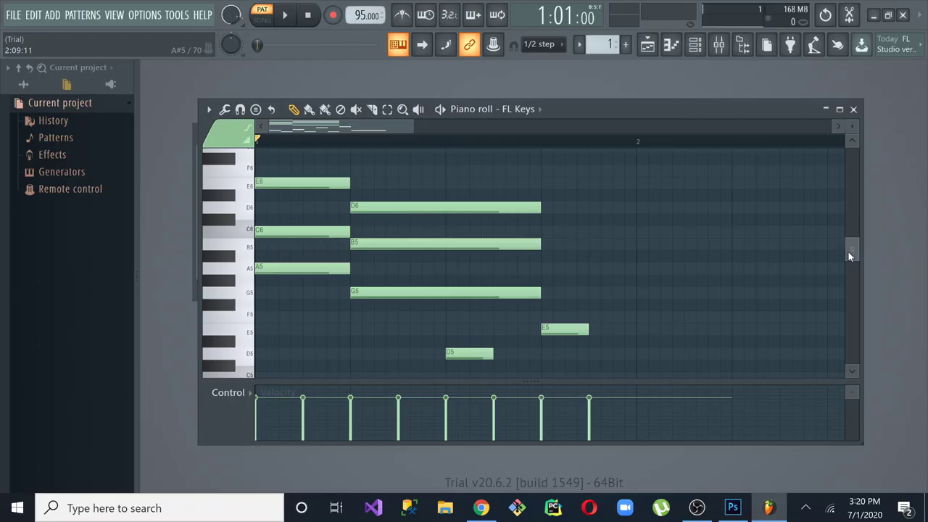
Step: Transpose all melody and chord notes up 5 half steps to D minor and play the pattern
left_click_drag(849, 251, 852, 272)
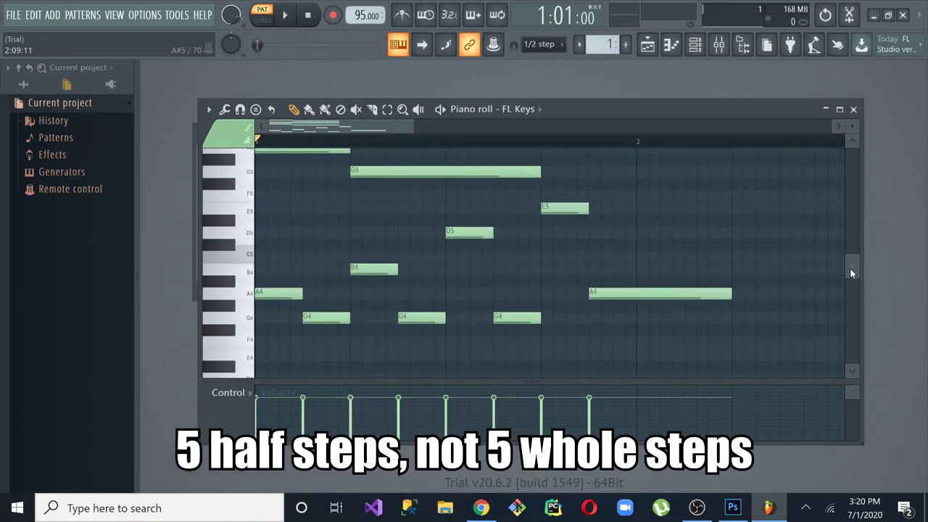
key("shift+Up")
key("shift+Up")
key("shift+Up")
key("shift+Up")
key("shift+Up")
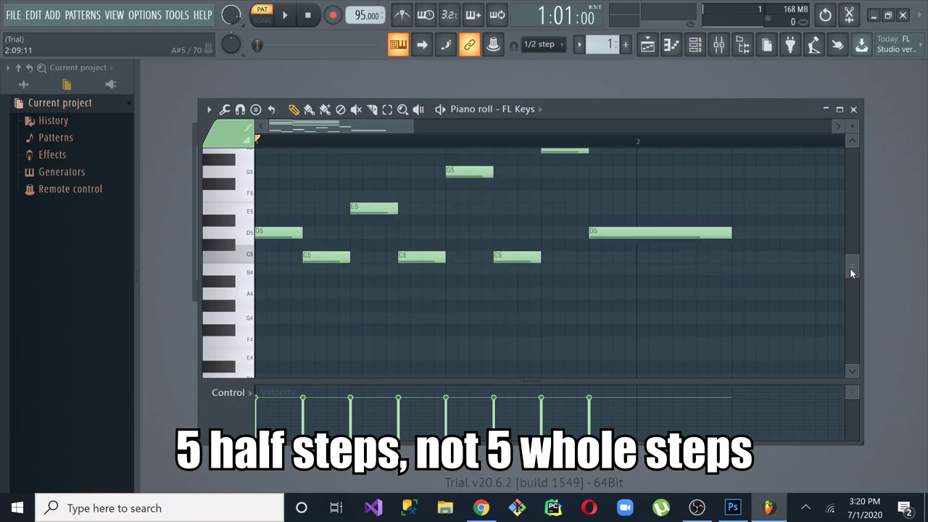
left_click_drag(850, 267, 848, 256)
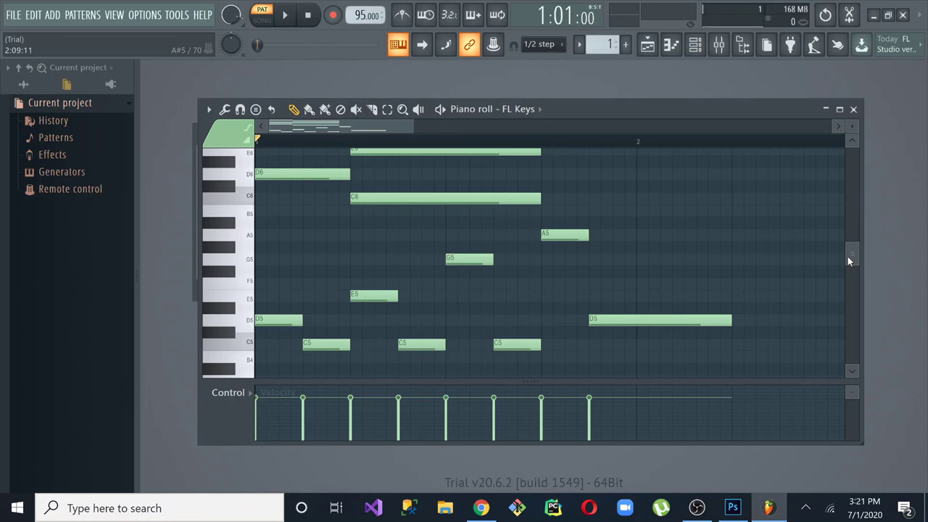
key("space")
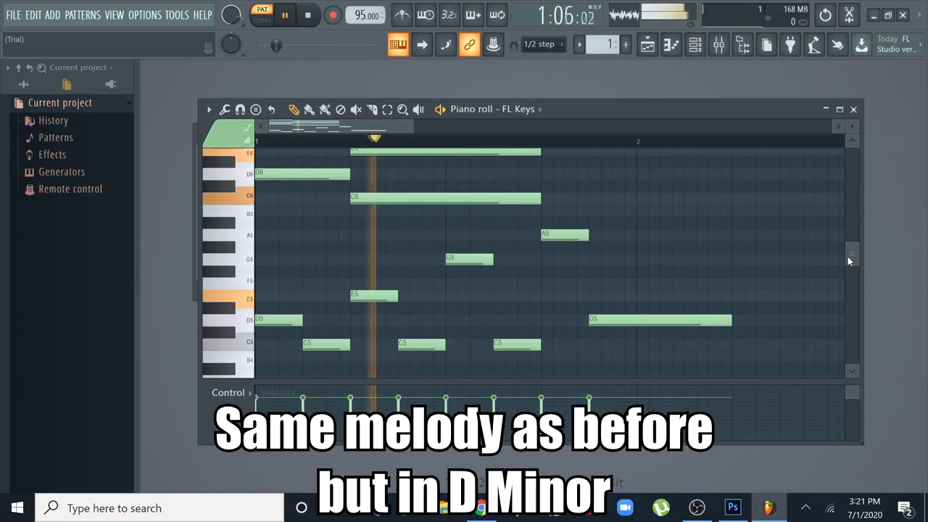